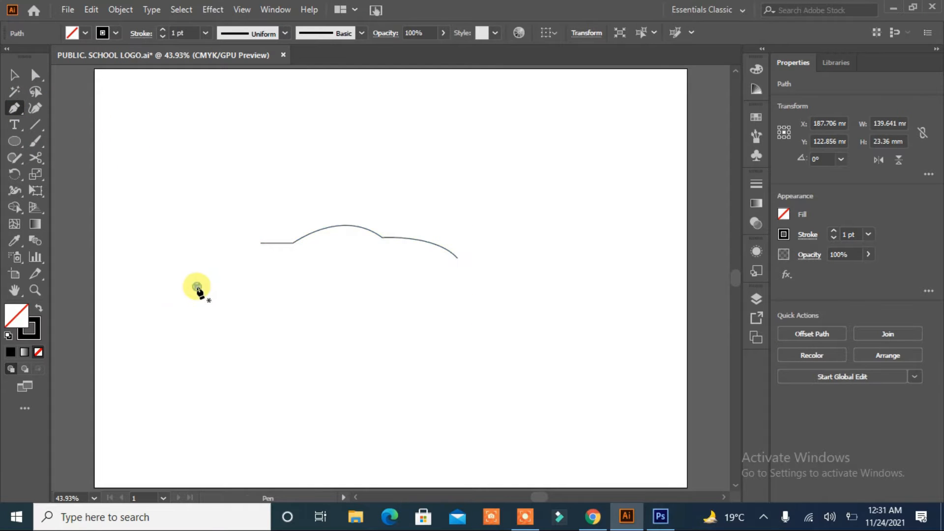
- Extend the car outline with the Pen tool from its open front end to form the pointed, curved front section
key("ctrl+shift+a")
left_click(260, 244)
left_click_drag(261, 254, 282, 211)
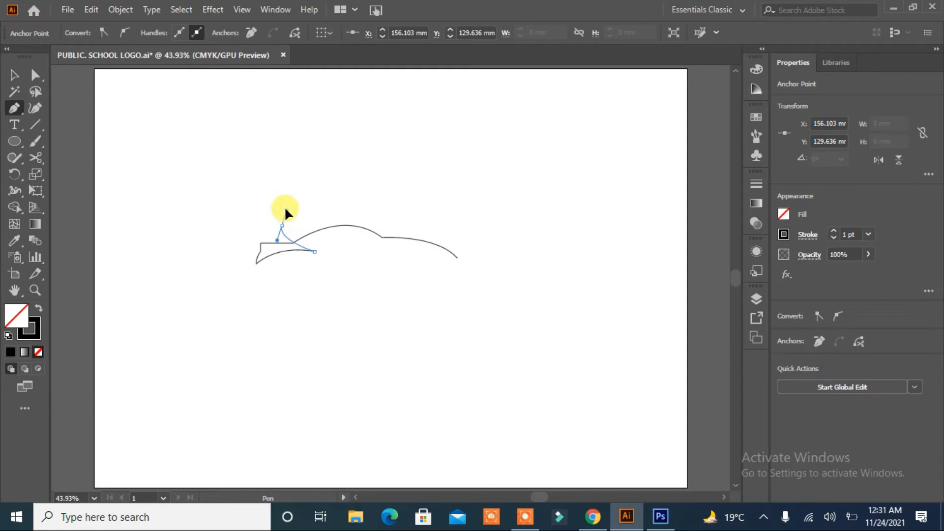
key("Return")
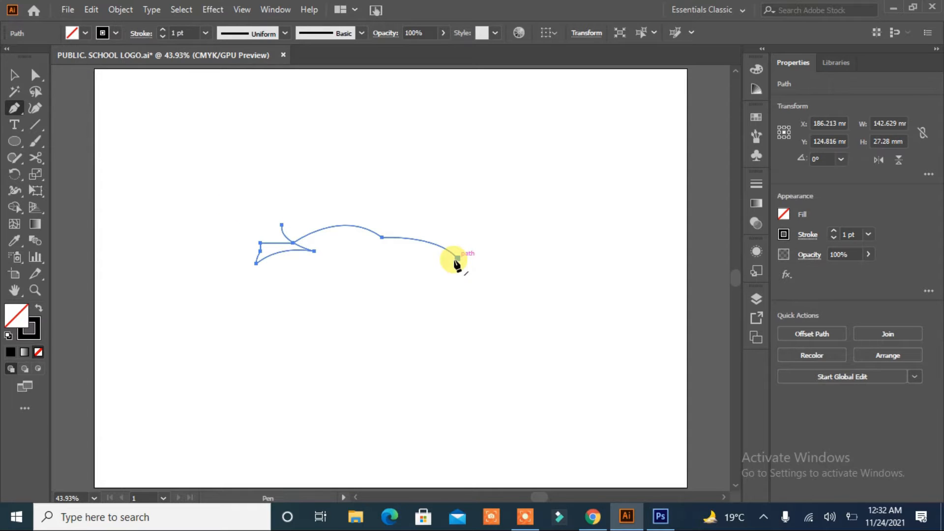
- Continue the car outline with the Pen tool from its rear end, doubling back along the body and around the window to the hood
left_click_drag(457, 258, 378, 241)
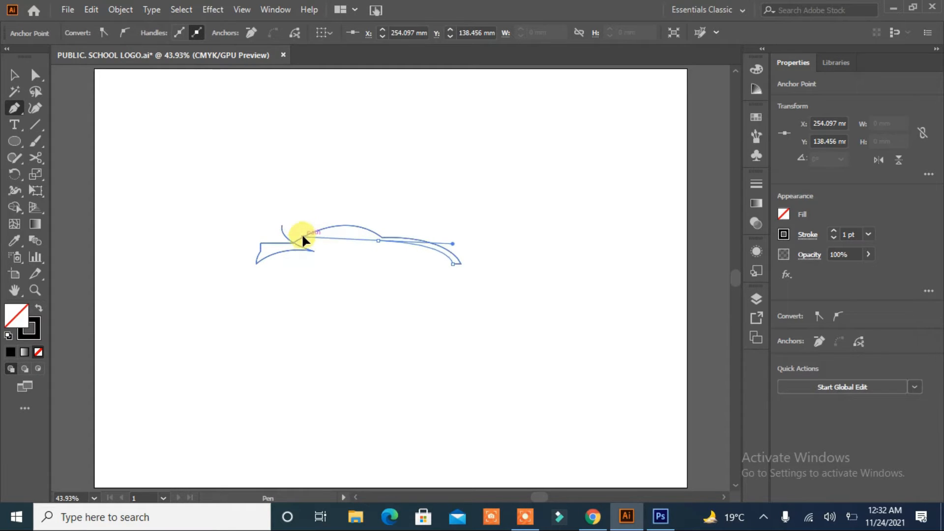
left_click_drag(309, 243, 287, 254)
key("ctrl+plus")
key("ctrl+plus")
key("ctrl+plus")
key("ctrl+plus")
left_click_drag(222, 293, 333, 239)
left_click_drag(230, 246, 102, 349)
left_click(278, 245)
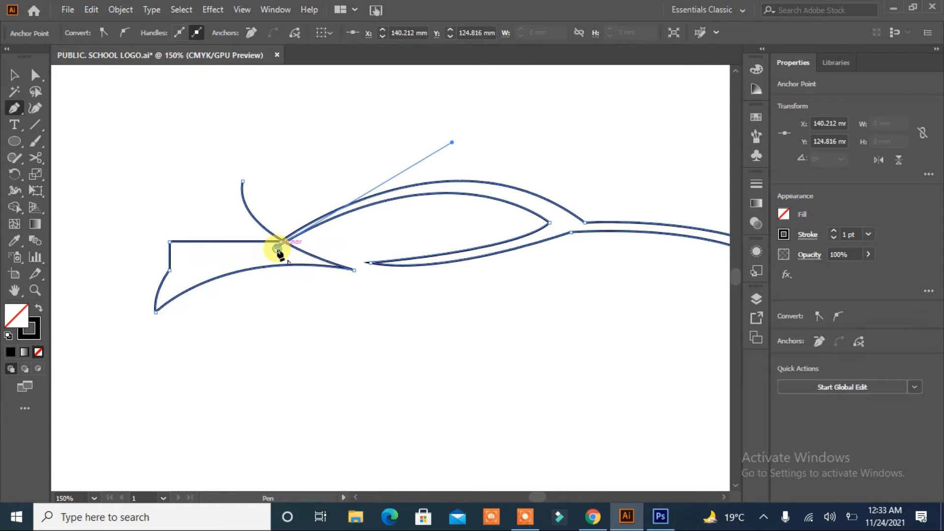
left_click(180, 166)
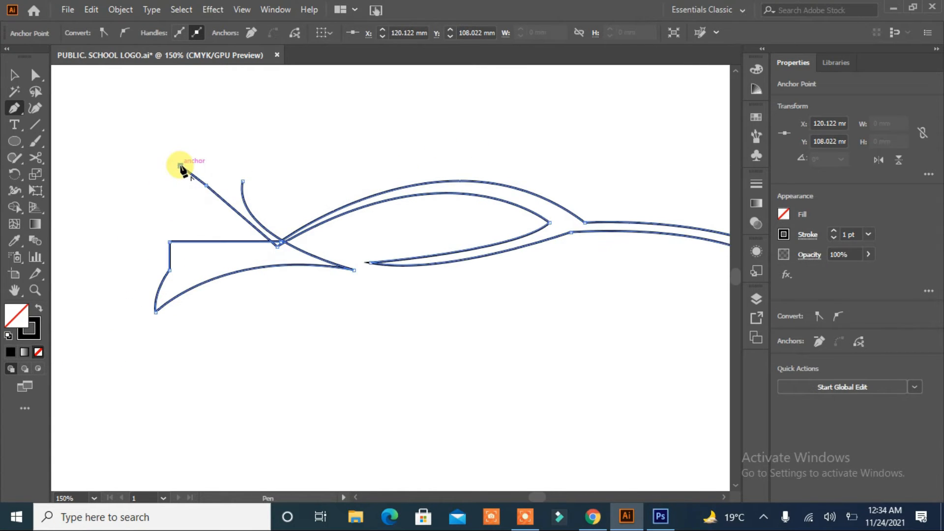
key("ctrl+z")
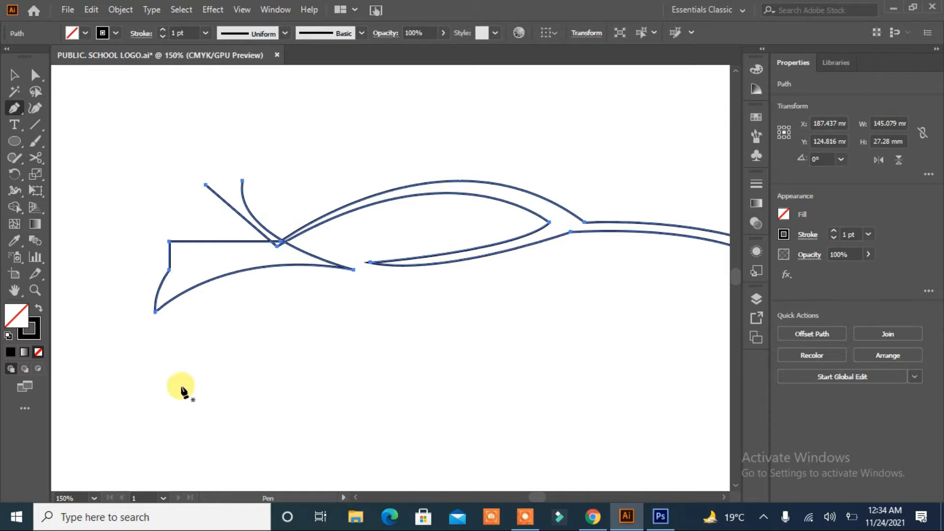
- Draw a separate arched path about 43 mm wide across the car's front section with the Pen tool
left_click(152, 285)
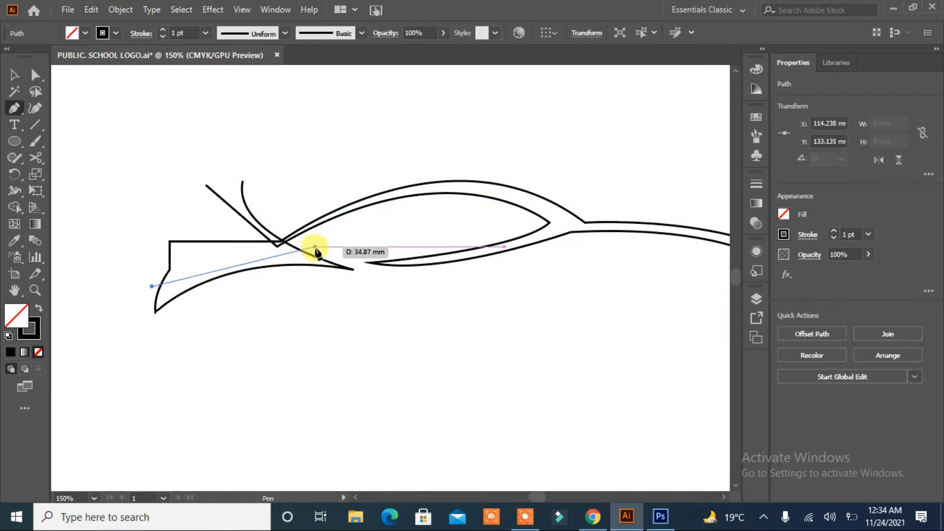
left_click_drag(358, 269, 453, 331)
key("Escape")
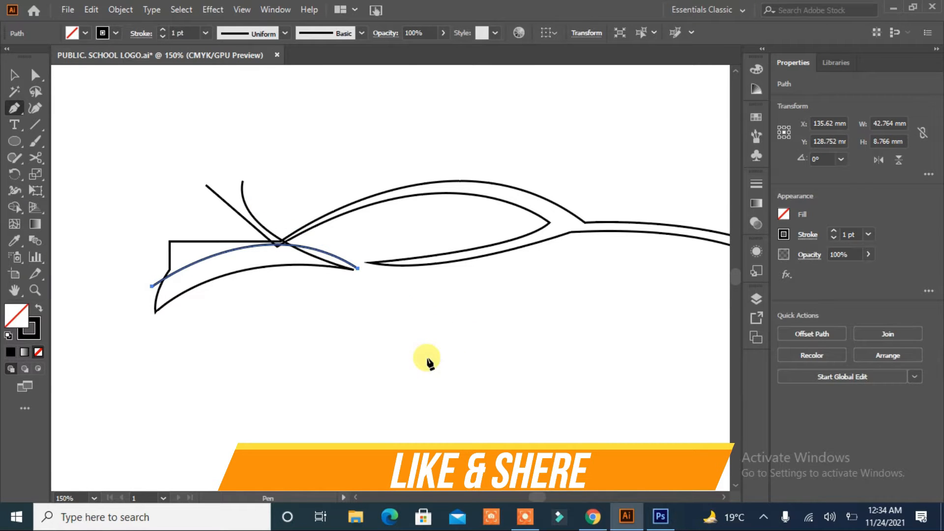
- Adjust the arched path's front end to meet the outline's corner and reshape the front section's pointed inner tip
left_click(35, 74)
left_click_drag(151, 286, 160, 275)
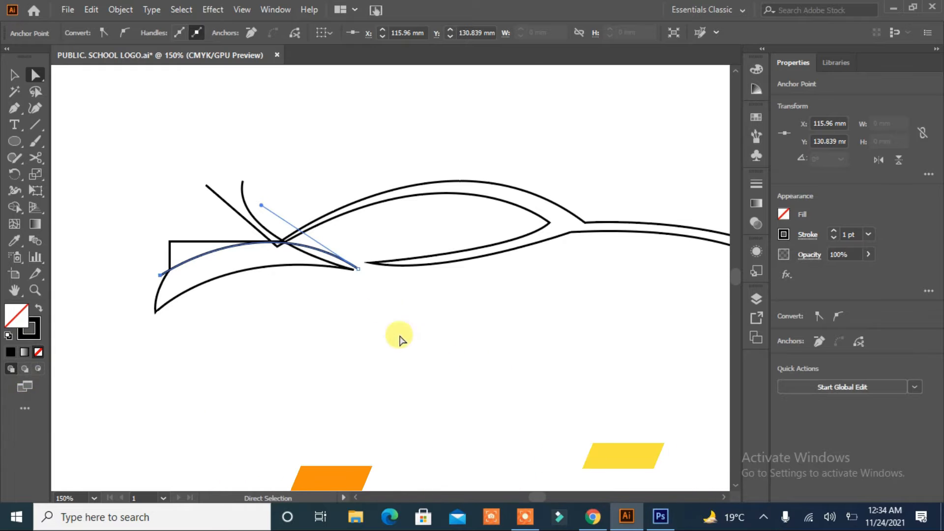
left_click_drag(357, 265, 359, 263)
left_click_drag(249, 249, 229, 254)
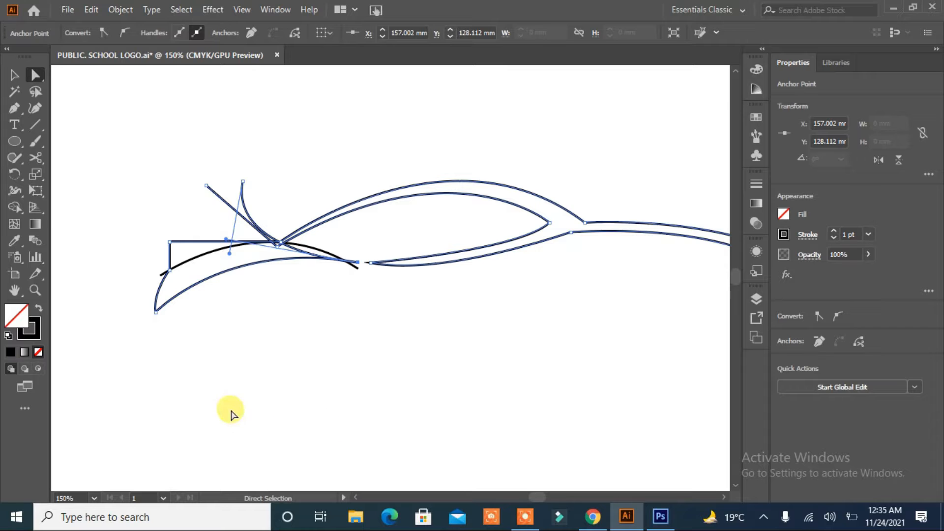
left_click(439, 288)
- Select all car paths and fill the hood, front and body regions with red using the Shape Builder tool
key("ctrl+a")
left_click(15, 207)
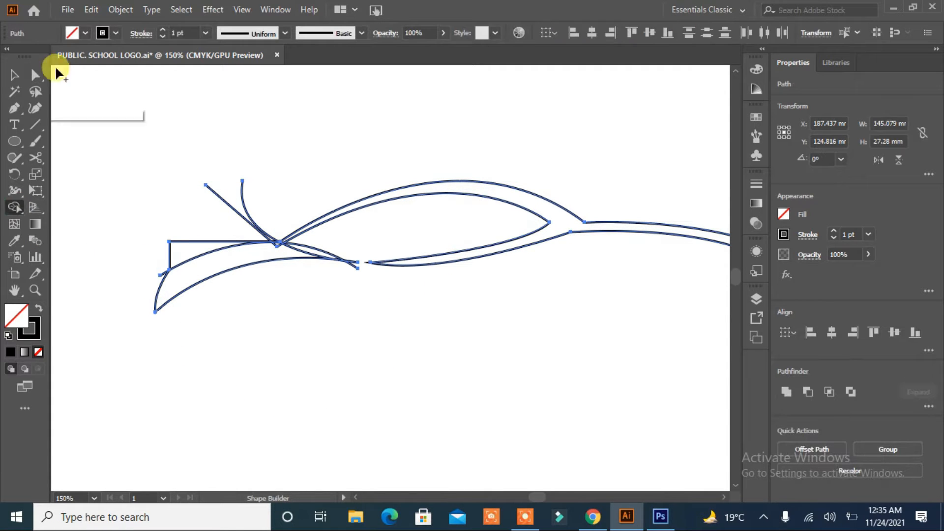
left_click(78, 34)
left_click(106, 56)
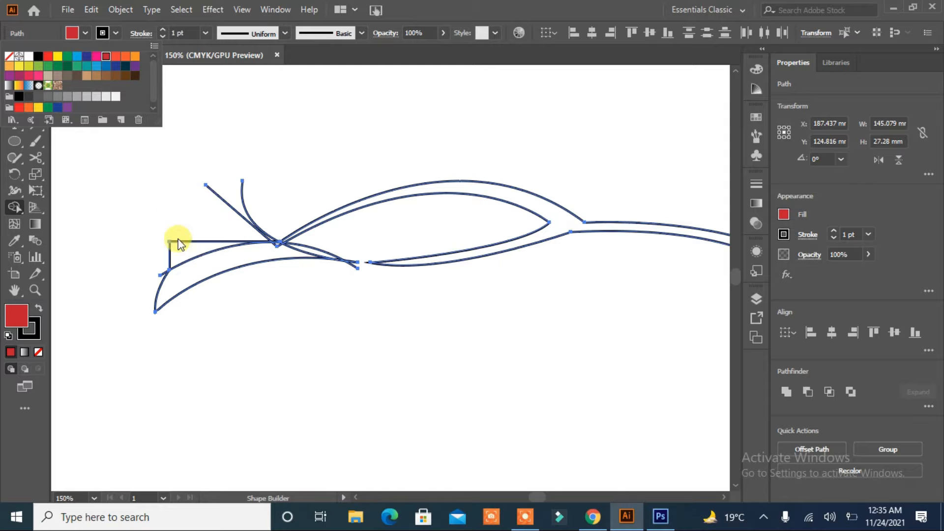
left_click(182, 251)
left_click_drag(185, 250, 182, 284)
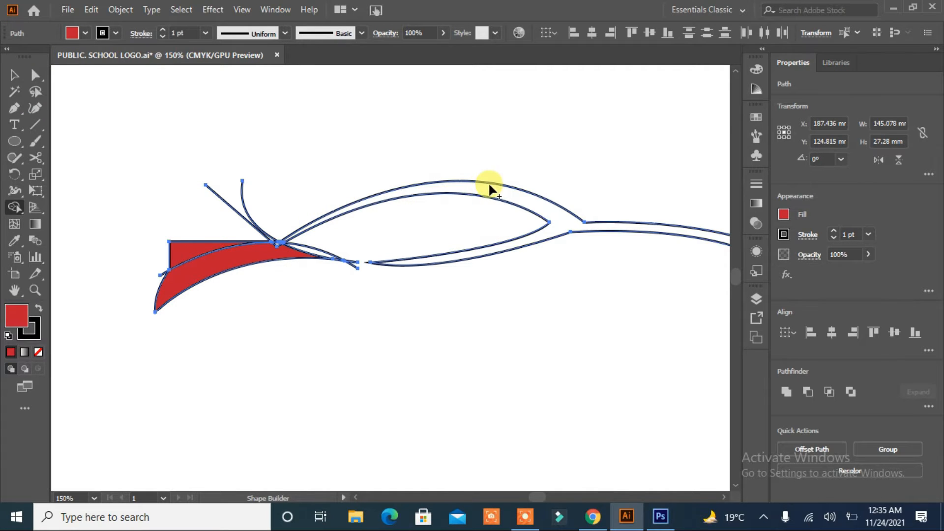
left_click(502, 194)
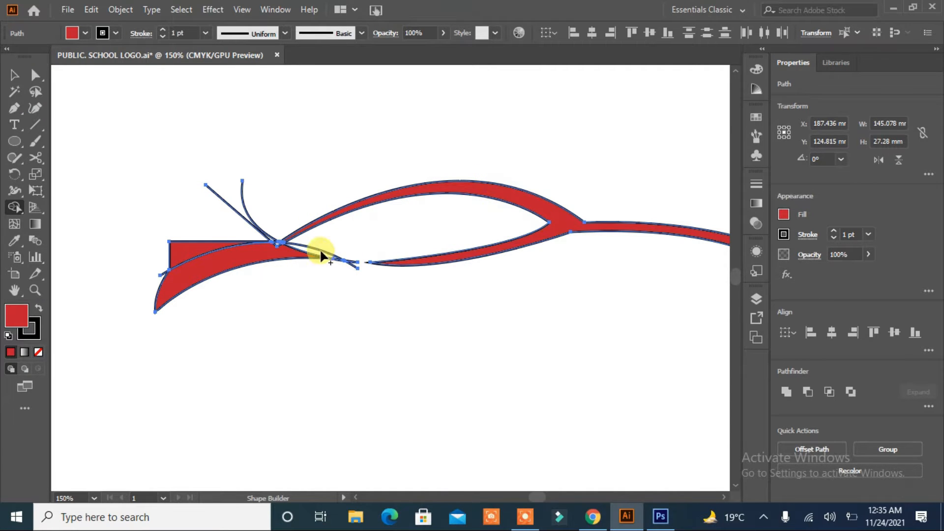
- Delete the leftover line segments above the hood and at the ends of the arched path
left_click(14, 75)
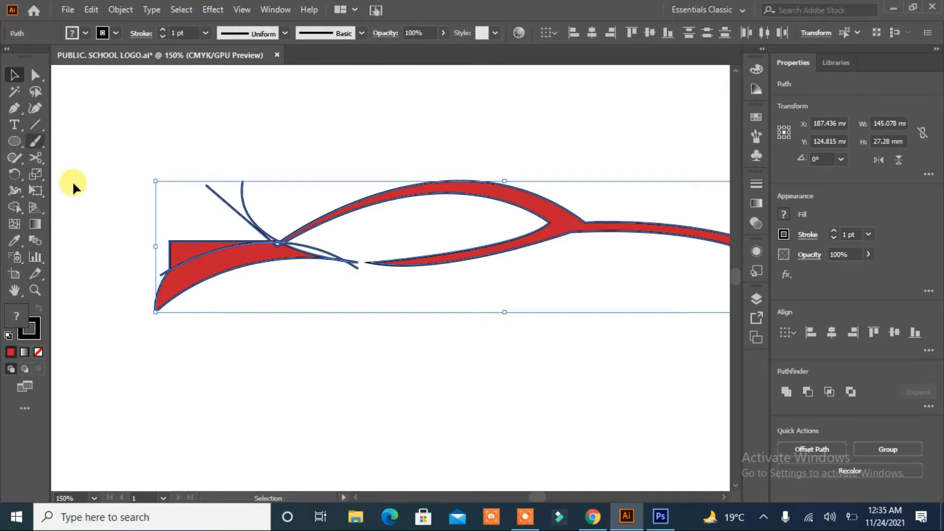
left_click(125, 335)
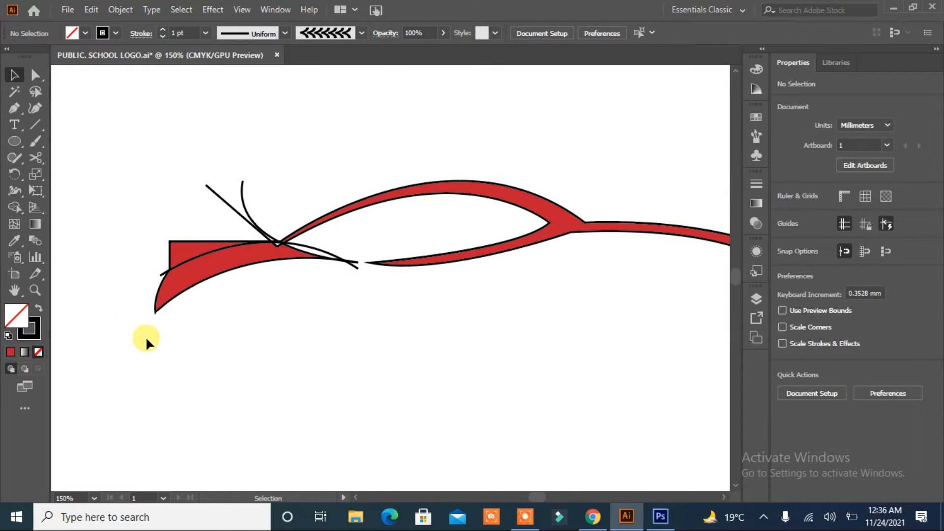
left_click(238, 213)
key("Delete")
key("Delete")
left_click(162, 274)
key("Delete")
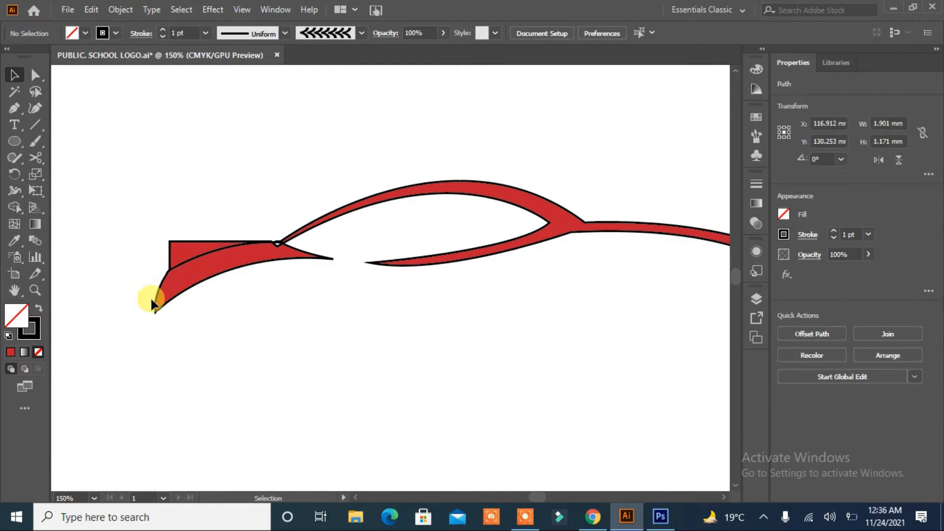
- Merge the small sliver where the hood meets the roof into the front section with the Shape Builder tool
left_click(190, 259)
left_click(248, 329)
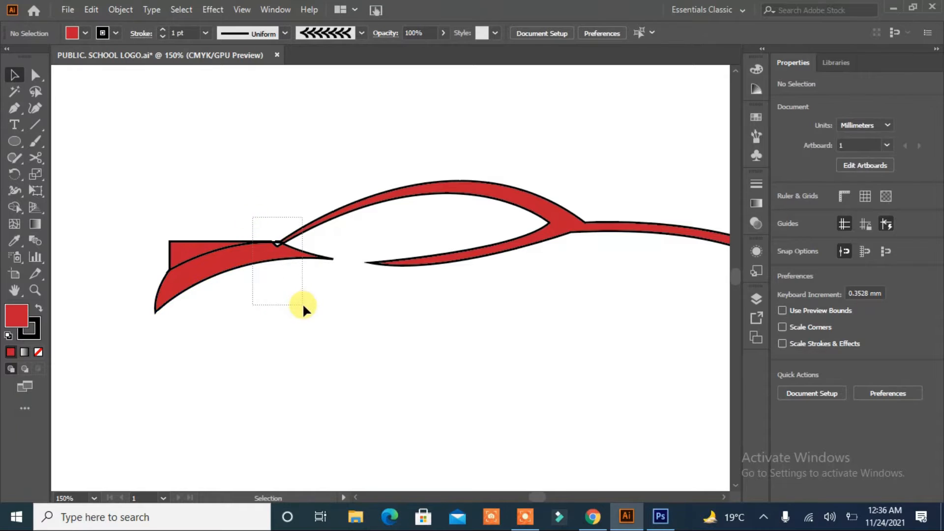
left_click_drag(302, 304, 303, 306)
left_click(14, 207)
left_click_drag(284, 254, 252, 266)
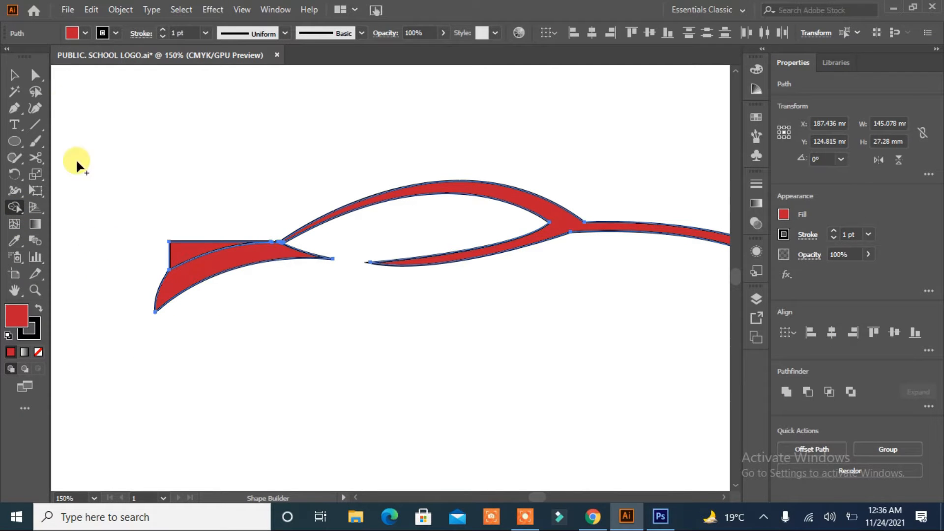
left_click(15, 76)
left_click(252, 354)
- Select all the red car shapes and remove their black stroke
left_click_drag(627, 189, 585, 221)
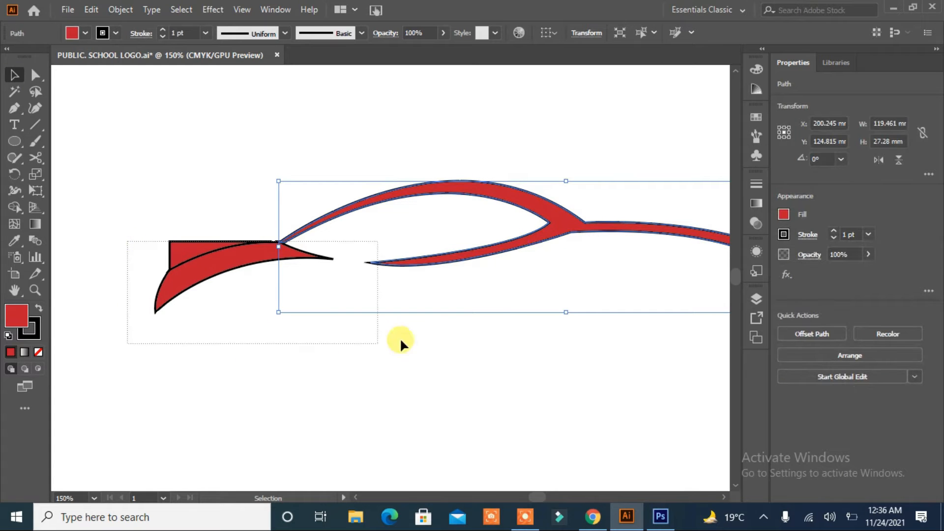
left_click_drag(400, 337, 388, 340)
left_click(39, 341)
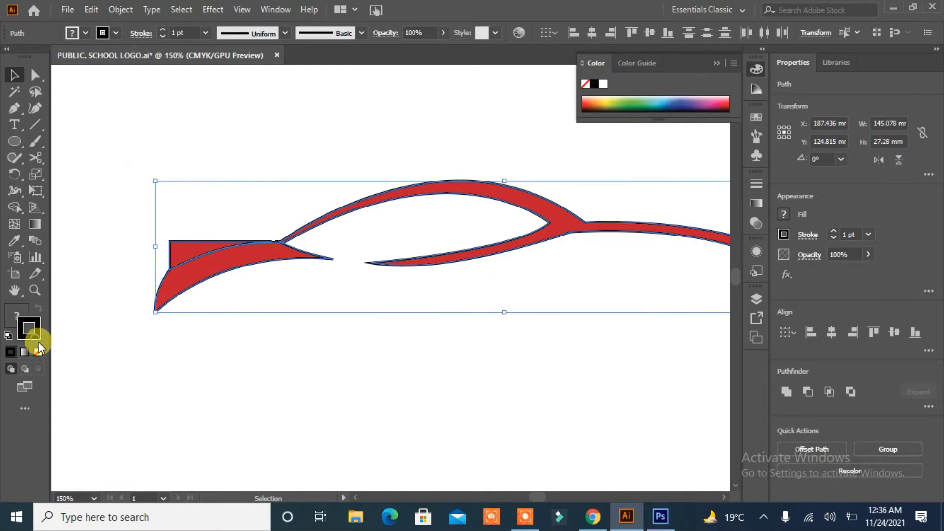
left_click(39, 352)
left_click(170, 373)
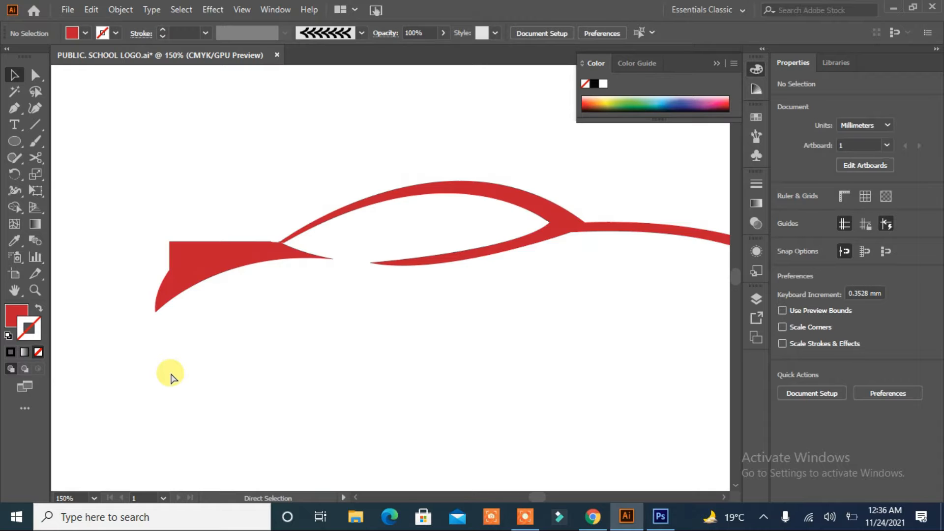
- Enlarge the whole car to about 1.6 times its size and move it into the upper half of the artboard
key("ctrl+0")
left_click_drag(481, 226, 210, 295)
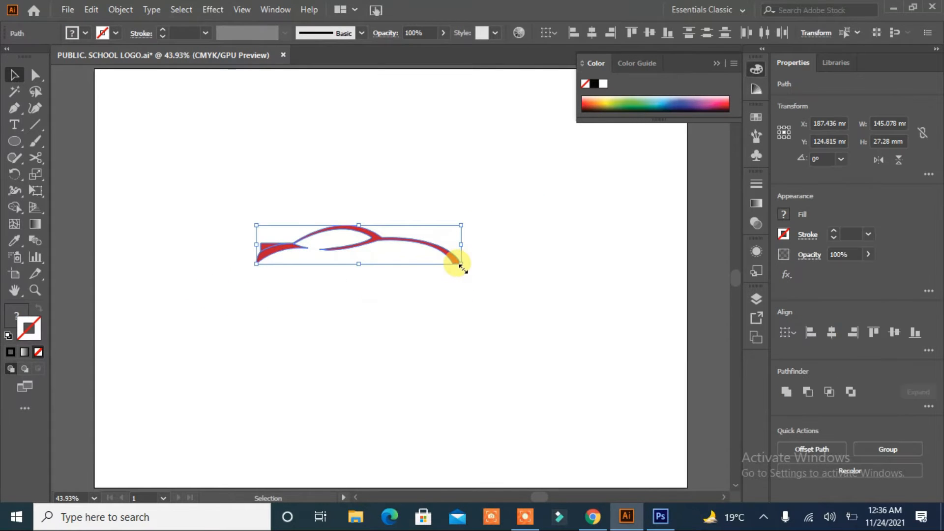
left_click_drag(461, 264, 586, 287)
left_click_drag(435, 249, 413, 187)
left_click(361, 302)
- Recolor the small upper hood piece with a lighter orange-red swatch
left_click(249, 206)
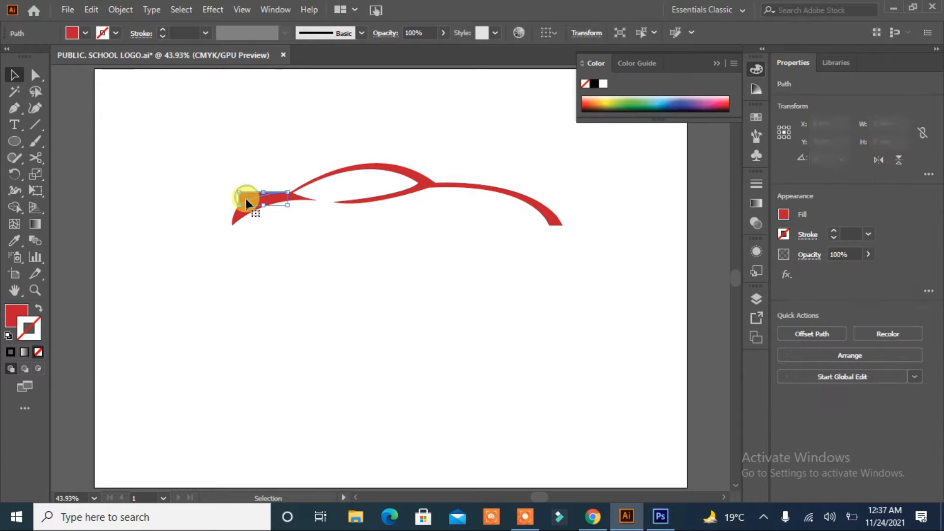
left_click(84, 33)
left_click(118, 59)
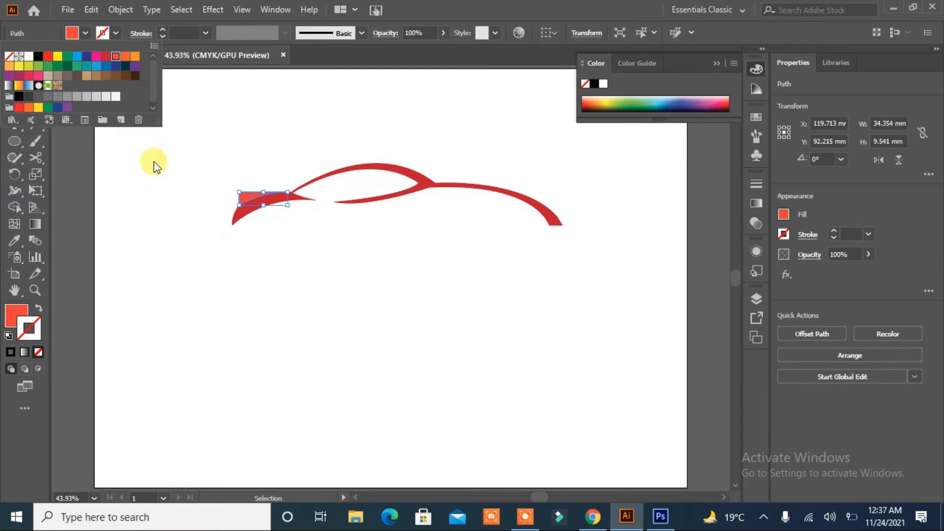
left_click(154, 162)
left_click(162, 204)
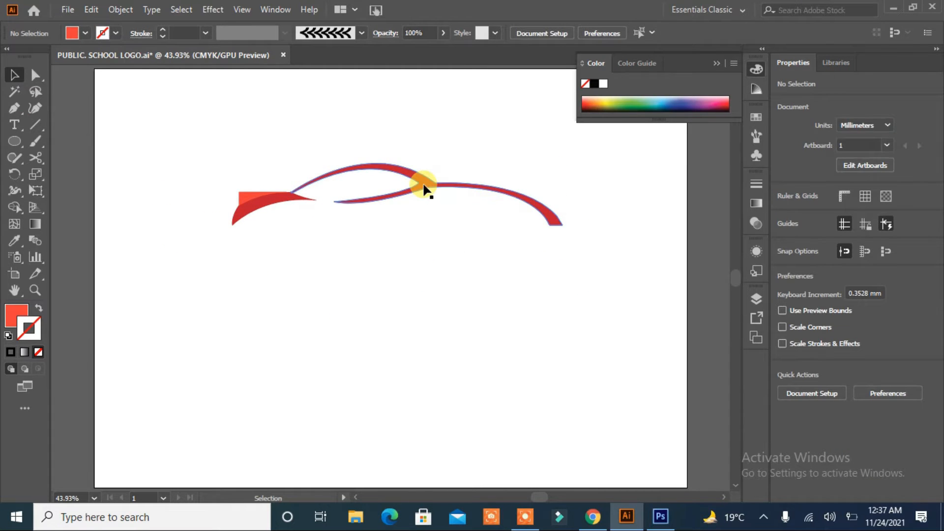
- Give the car's roof and rear body shape a white-to-black linear gradient fill with no stroke
left_click(409, 199)
left_click(757, 203)
left_click(586, 203)
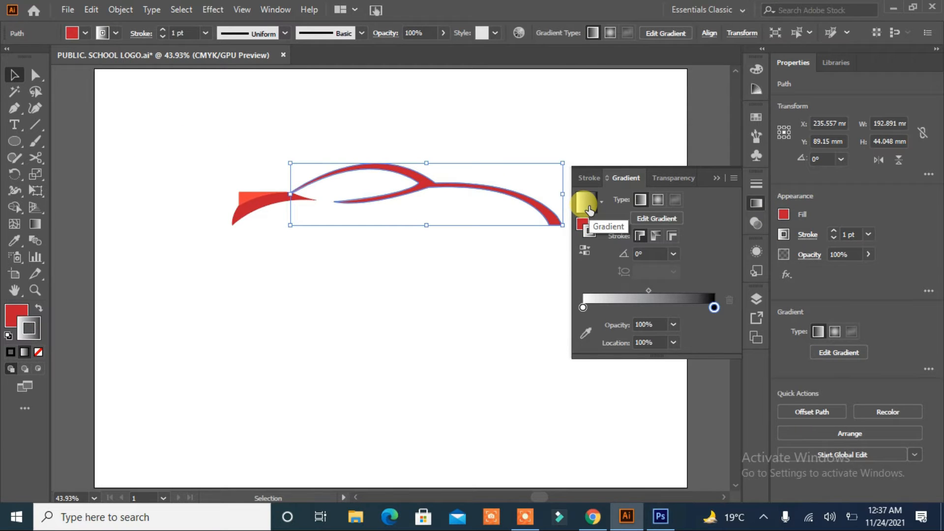
left_click(38, 309)
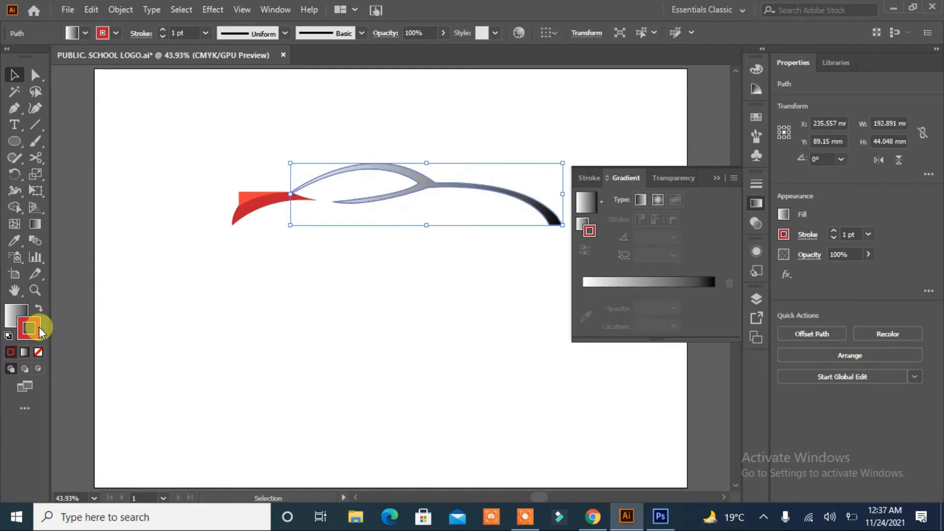
left_click(39, 354)
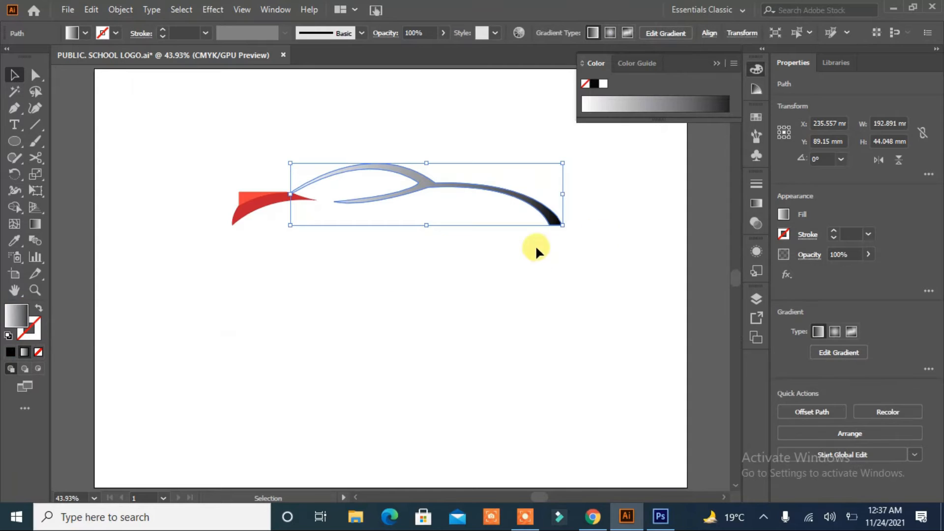
- Set the body gradient's starting stop to bright red and its ending stop to a darker red
left_click(756, 204)
double_click(583, 308)
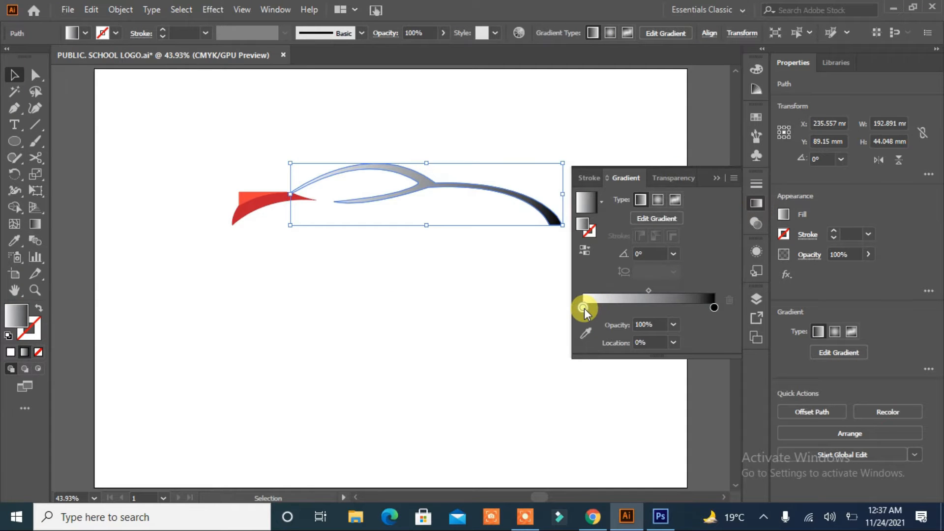
left_click(536, 381)
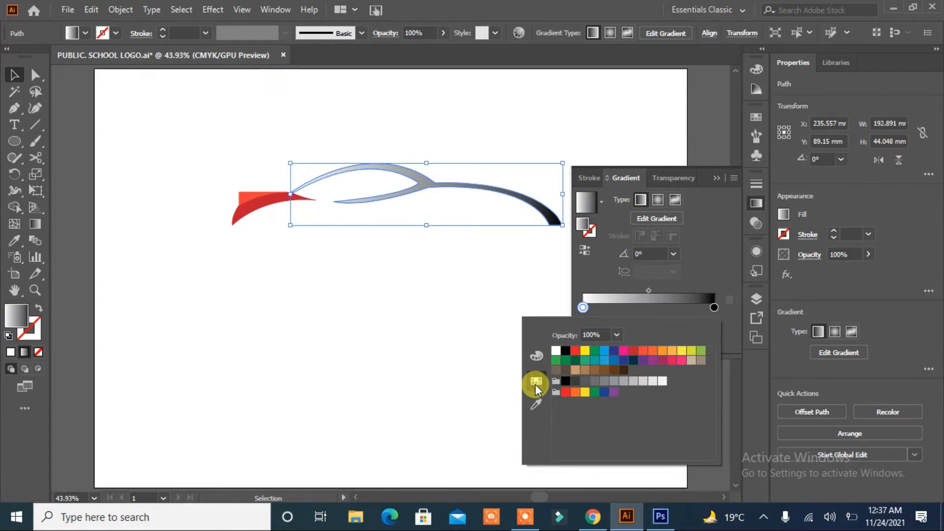
left_click(577, 352)
double_click(714, 308)
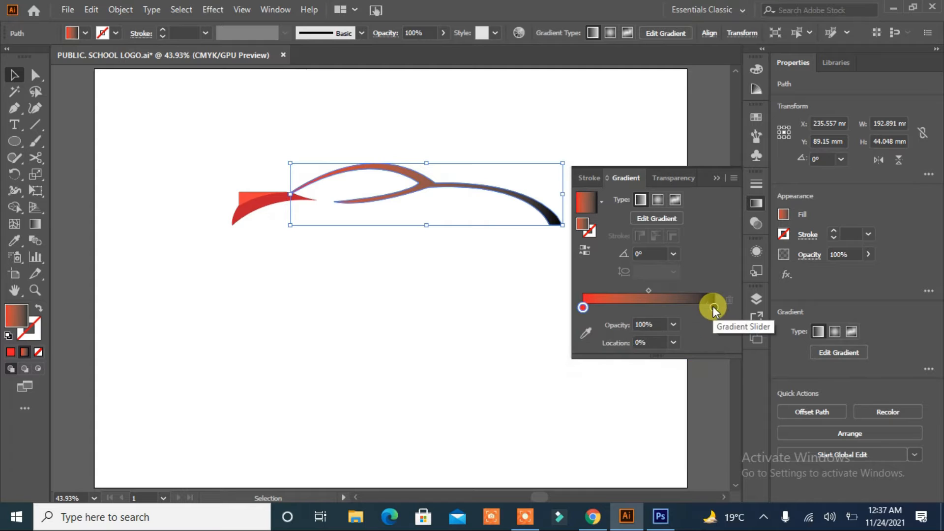
left_click(633, 351)
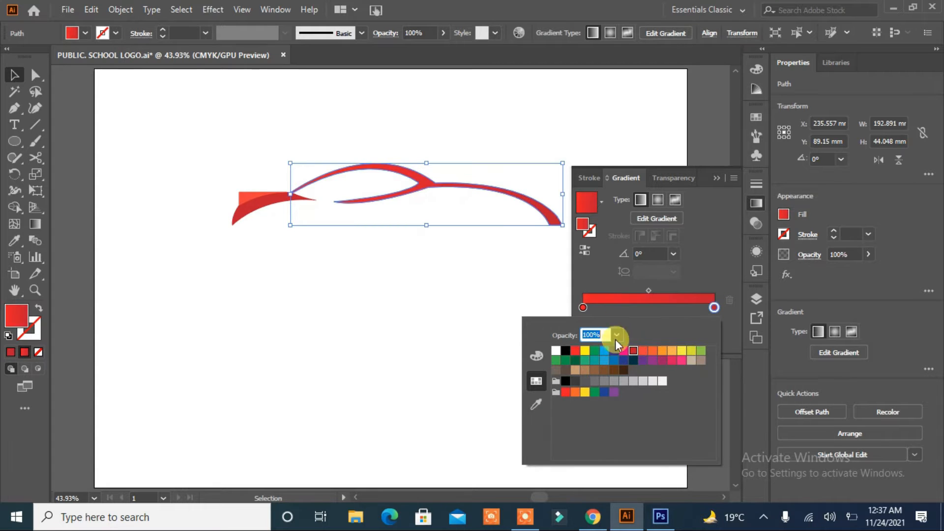
left_click(473, 287)
left_click(463, 283)
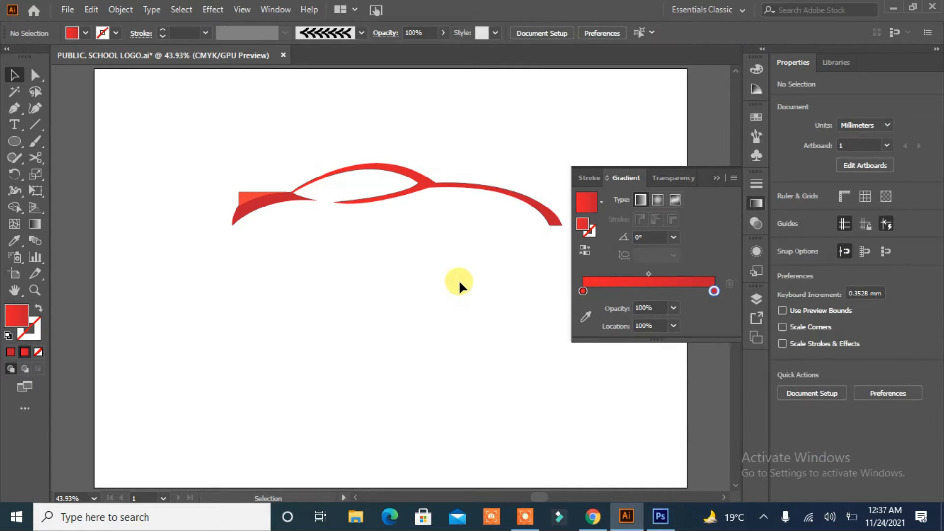
left_click(719, 175)
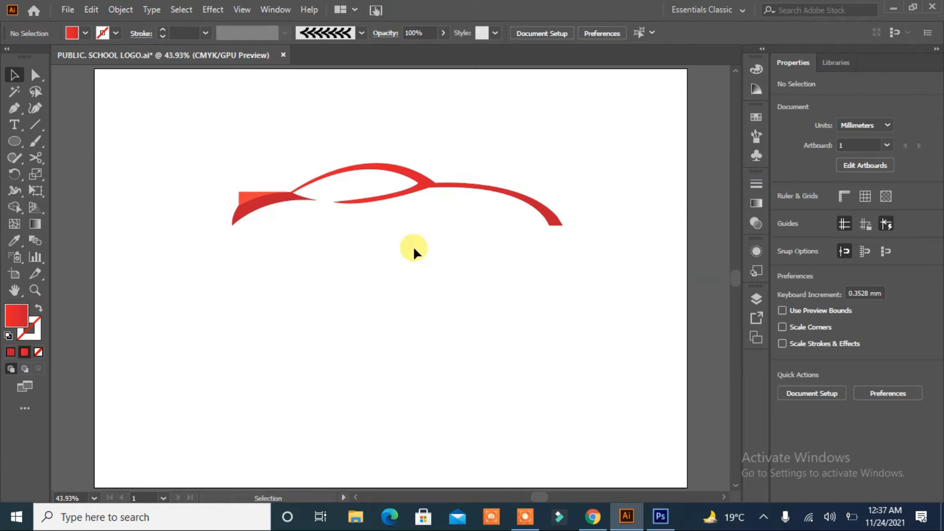
- Fill the car's front fender shape with the same red linear gradient as the body
left_click(248, 216)
left_click(757, 204)
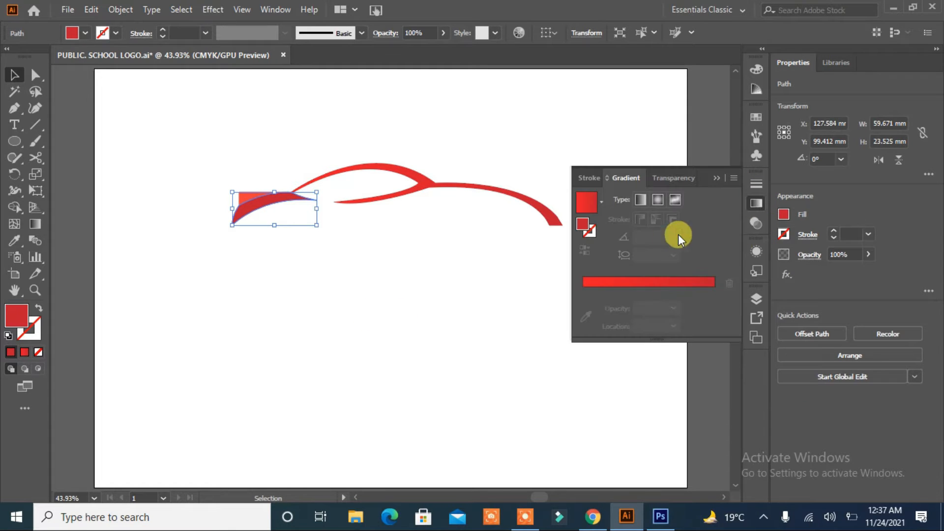
left_click(583, 205)
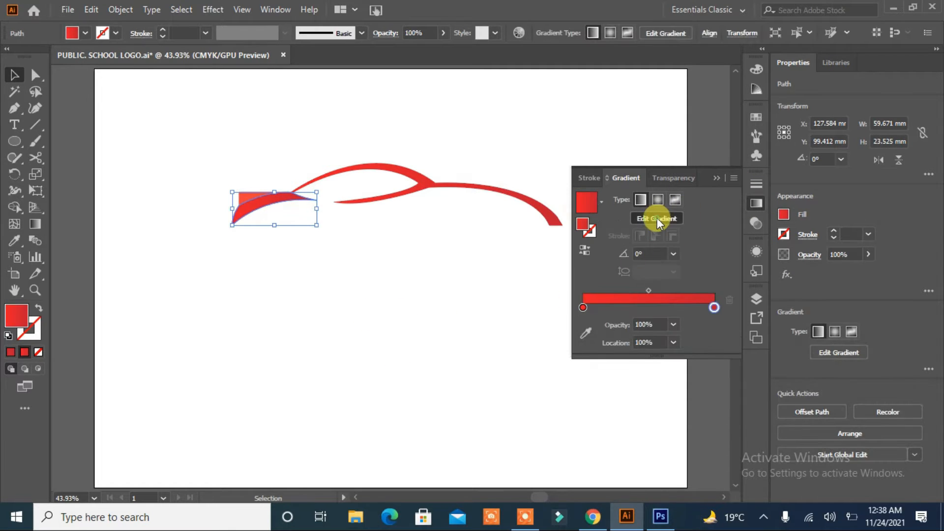
- Redirect the front fender's gradient vertically at -90° so it runs from bright red above to darker red below
key("g")
left_click_drag(275, 231, 279, 288)
left_click_drag(261, 170, 261, 225)
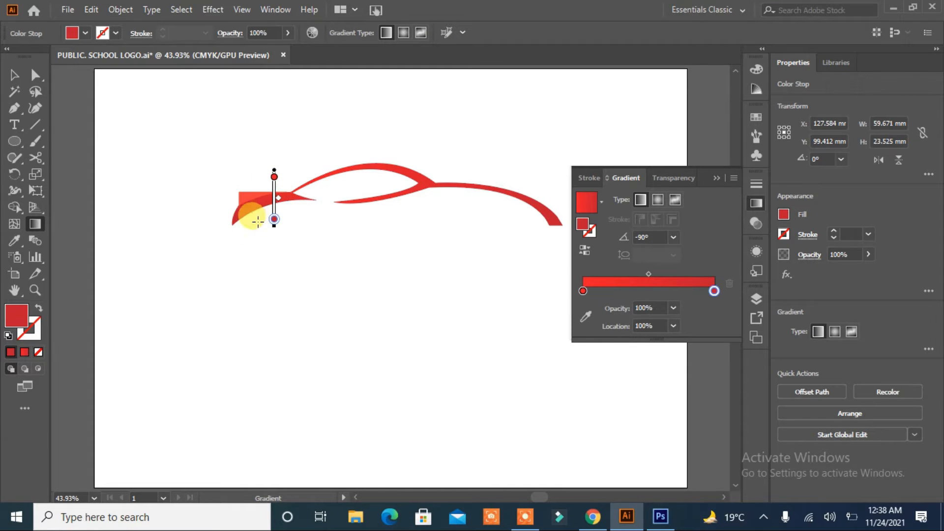
left_click(274, 185)
left_click_drag(272, 194, 274, 173)
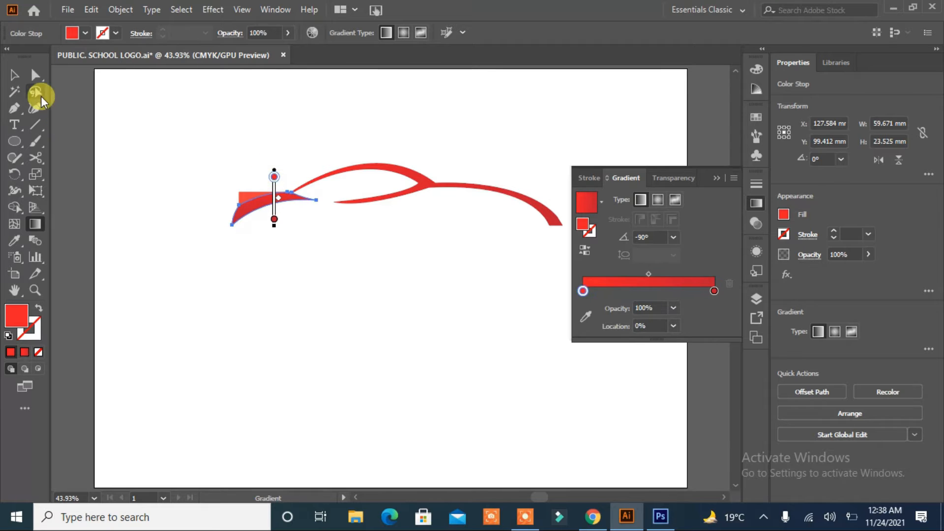
left_click(14, 75)
left_click(221, 288)
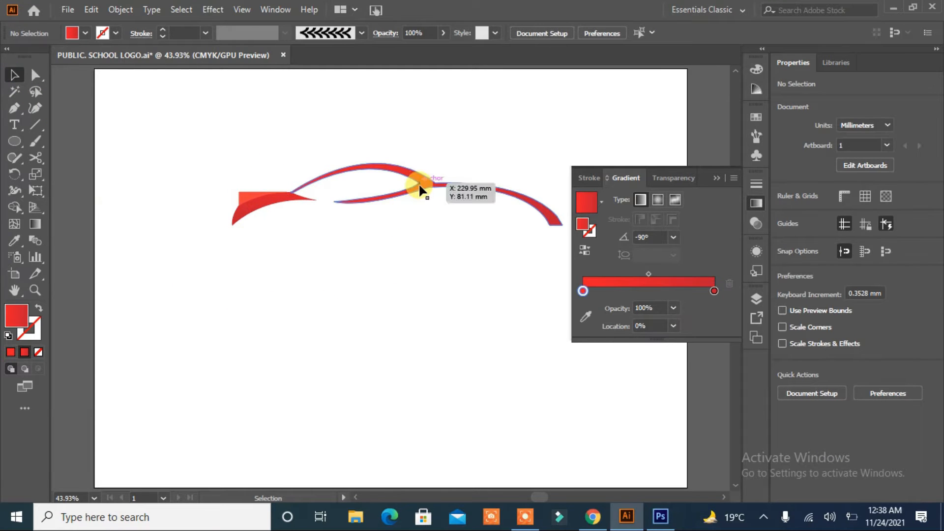
left_click(718, 175)
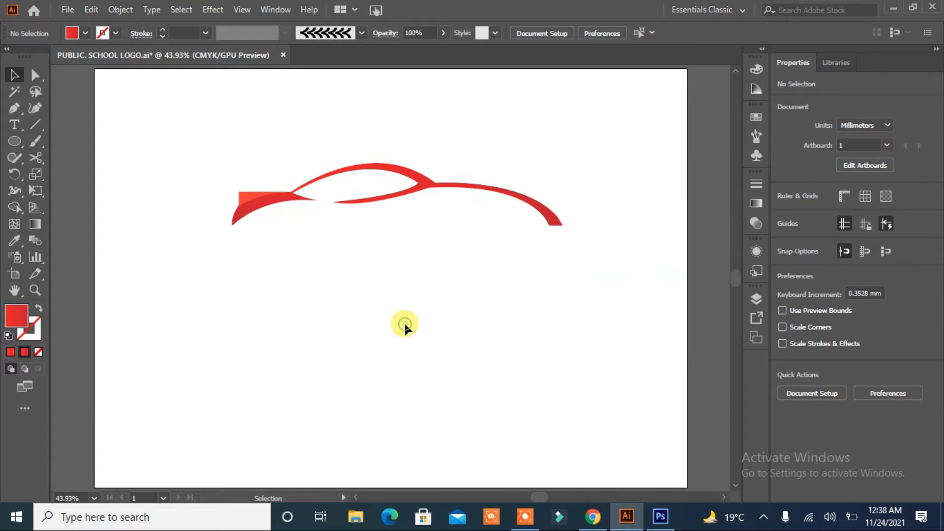
- Add the text "Detailer" beneath the car and set its font to Lobster 1.3
left_click_drag(566, 172, 227, 251)
left_click(388, 297)
type("DETAILER")
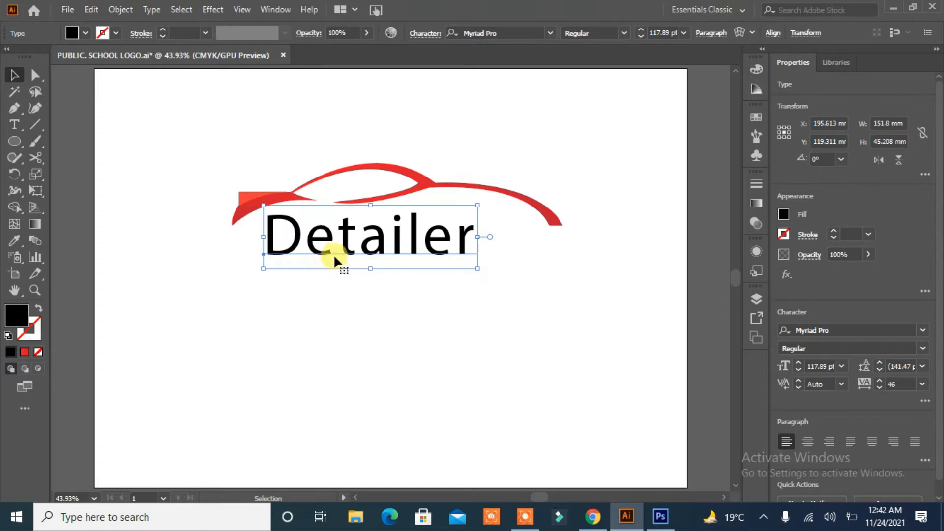
left_click(550, 33)
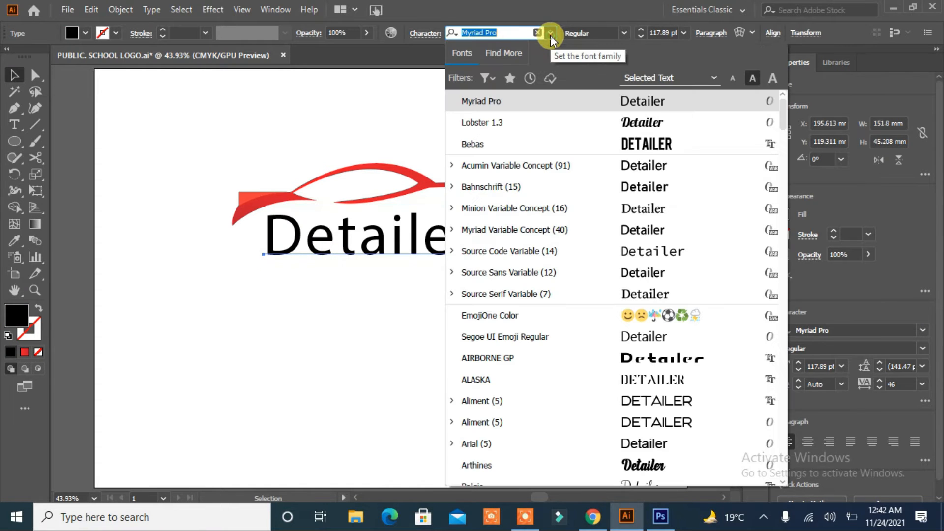
left_click(630, 127)
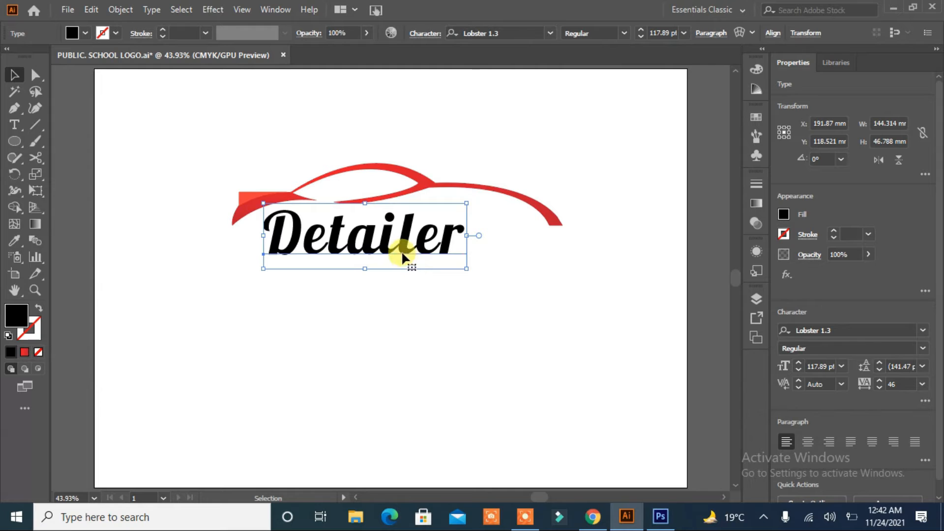
- Set the "Detailer" text size to 130 pt and align its start under the car's front end
left_click(797, 364)
left_click(798, 364)
left_click_drag(343, 246, 317, 254)
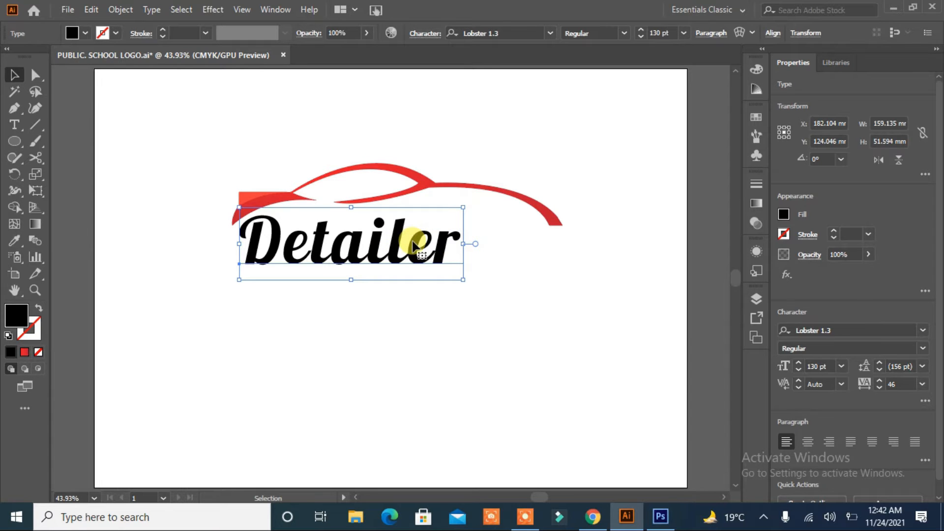
- Free-transform "Detailer" to about 216 mm wide, slanting its baseline upward towards the car's rear
left_click(35, 191)
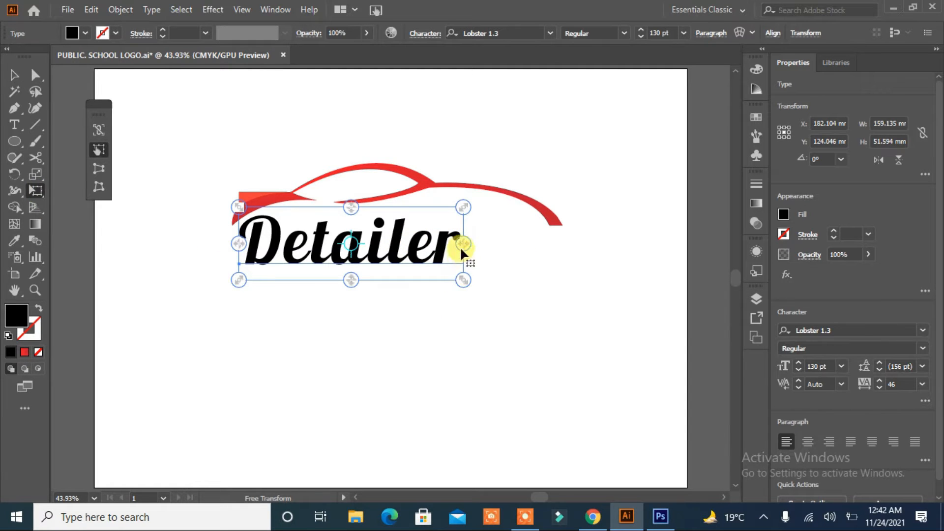
left_click_drag(463, 244, 543, 236)
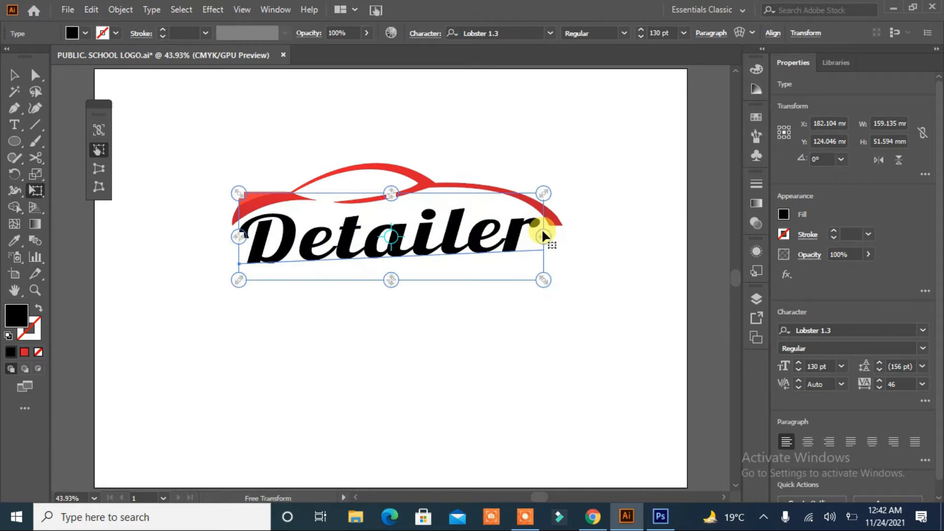
left_click(35, 75)
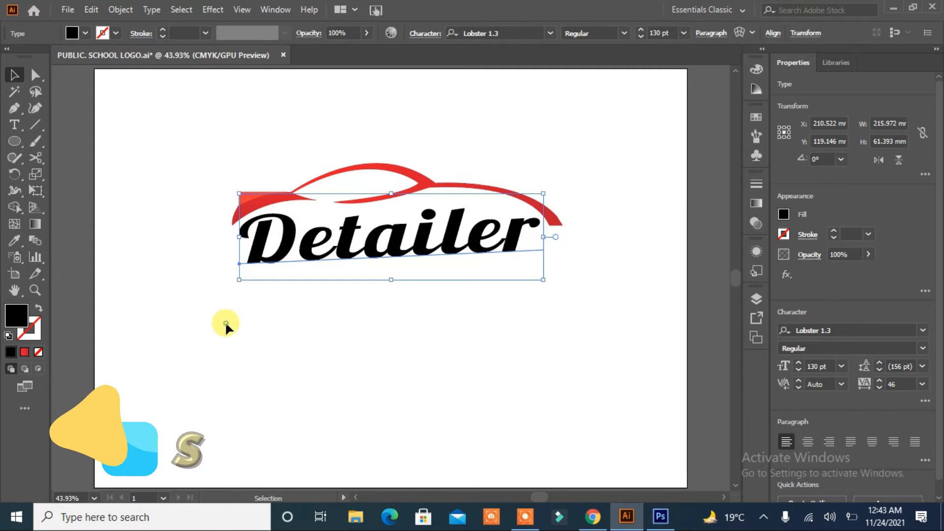
left_click(225, 321)
- Draw an open two-curve flourish above the "D" and first "e" with the Pen tool, about 28 mm wide and 12 mm high
key("p")
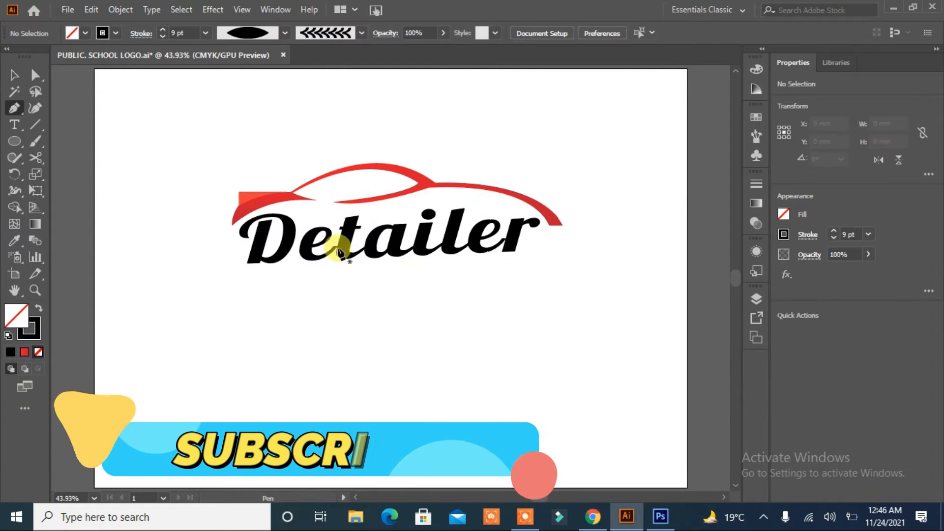
left_click(287, 209)
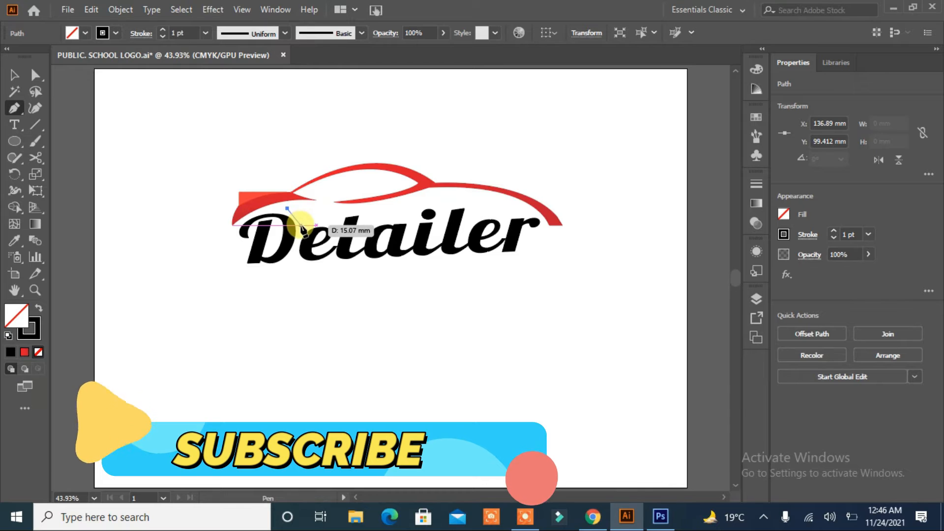
left_click_drag(303, 226, 301, 236)
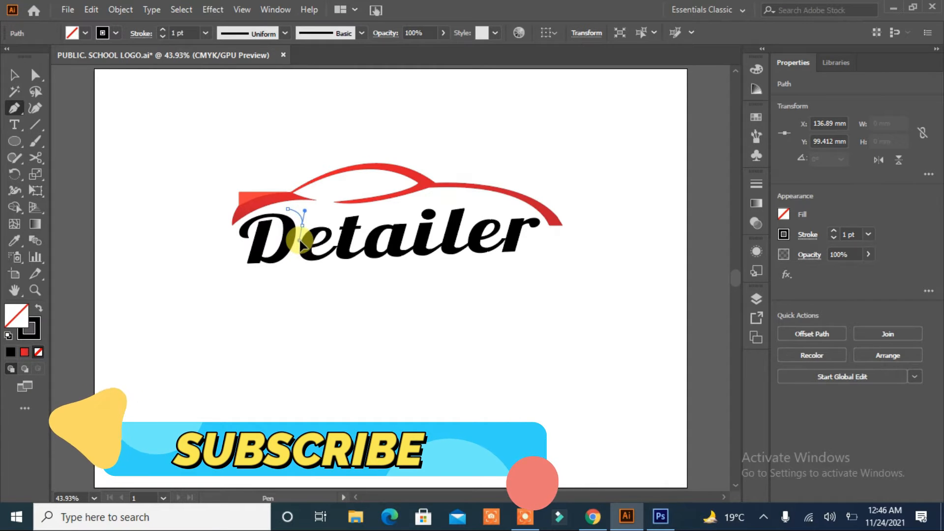
left_click_drag(301, 241, 301, 240)
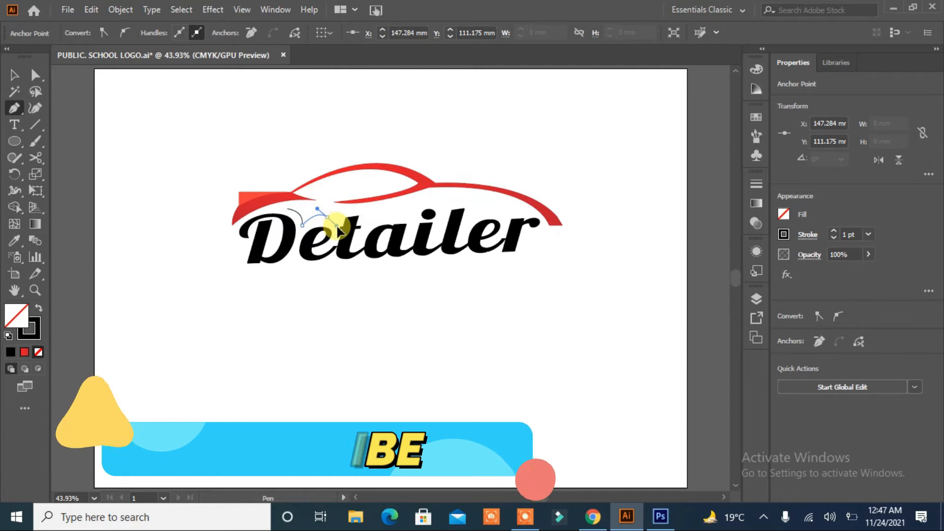
left_click_drag(327, 218, 341, 227)
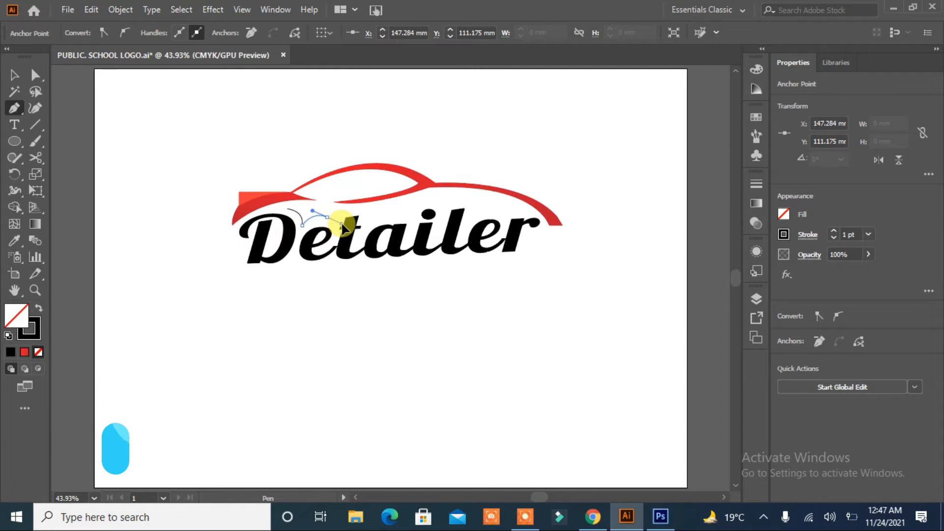
left_click(327, 308)
key("ctrl+z")
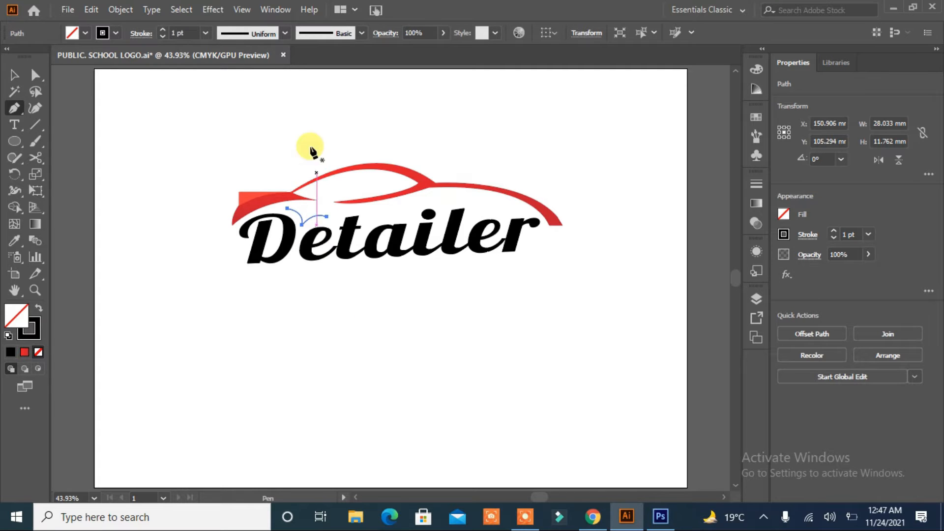
- Give the flourish an 8 pt stroke tapered at both ends with Width Profile 1
left_click(163, 29)
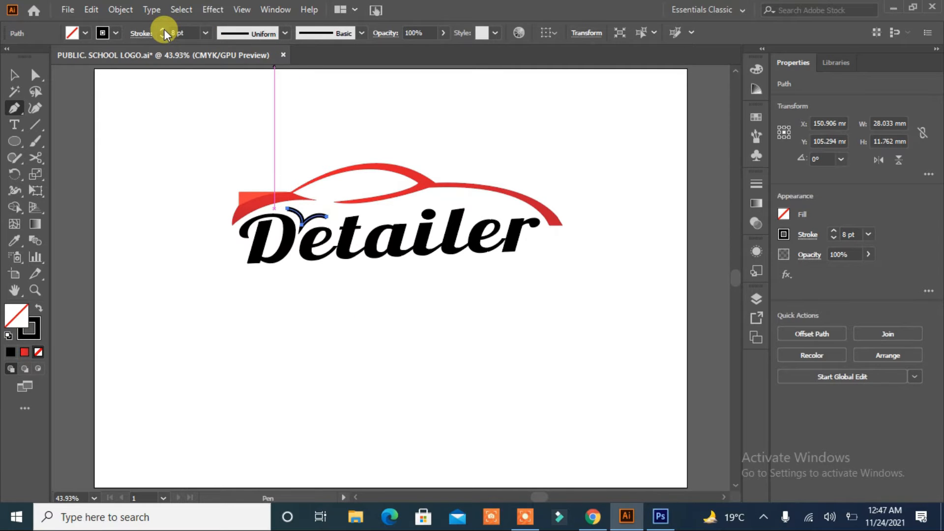
left_click(285, 32)
left_click(241, 73)
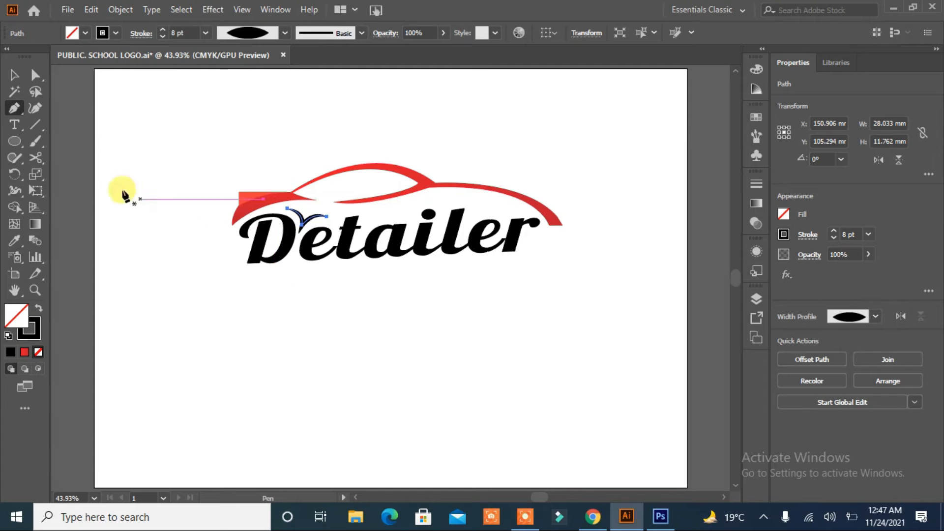
- Nudge the flourish's middle anchor point slightly to refine where its two curves meet
left_click(35, 75)
left_click(306, 213)
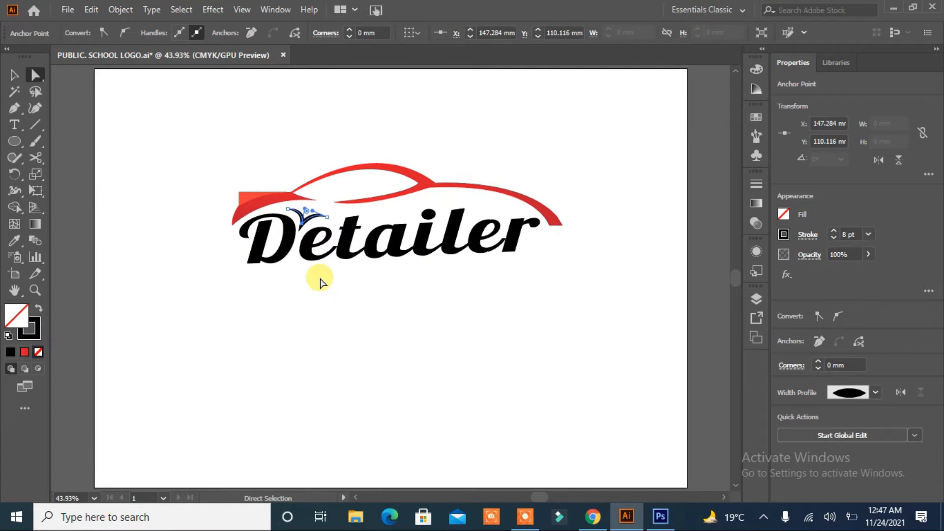
key("Right")
key("Right")
key("Right")
key("Left")
left_click(356, 335)
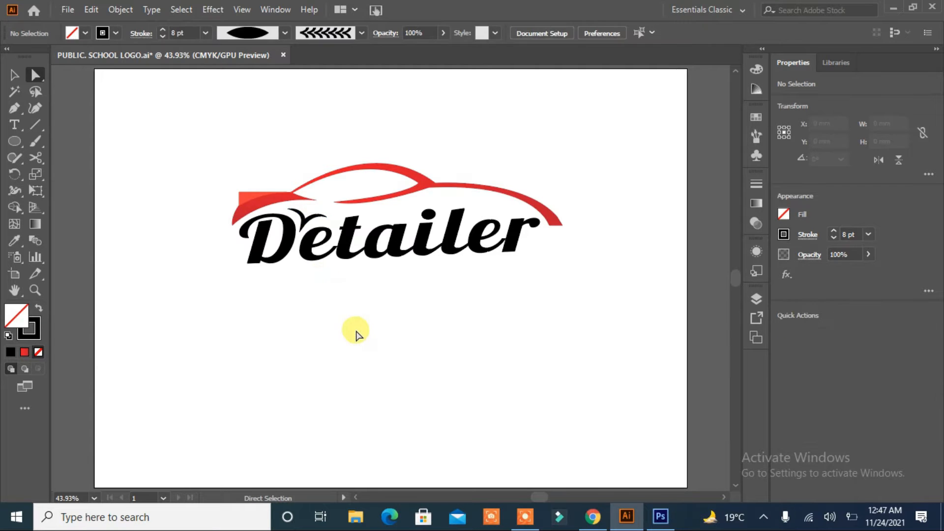
- Draw a shallow arc above the last "e" of "Detailer" with the Pen tool, about 23 mm wide and 5 mm high
left_click(14, 113)
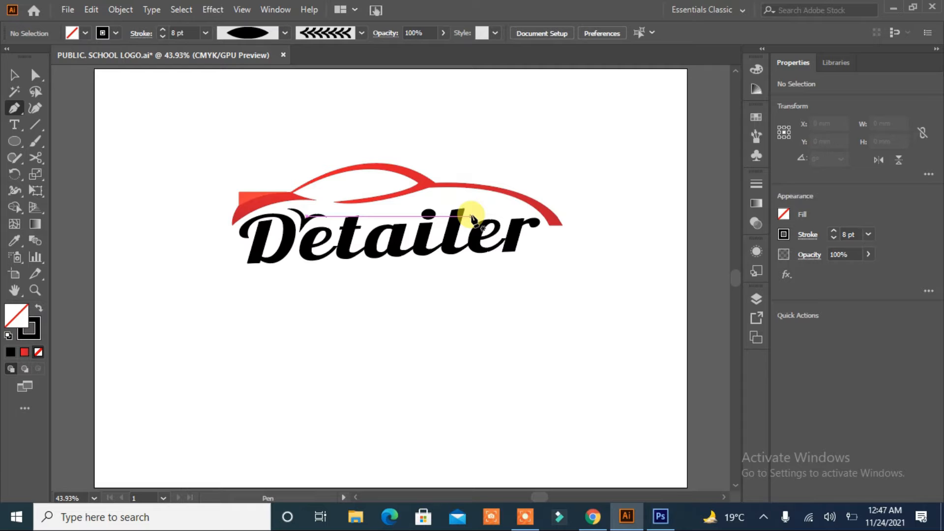
left_click(474, 216)
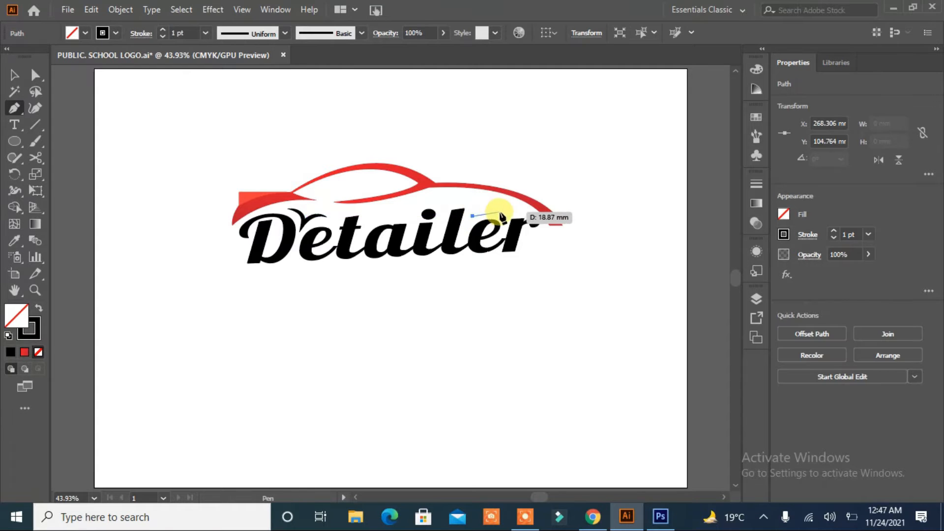
left_click_drag(506, 216, 522, 238)
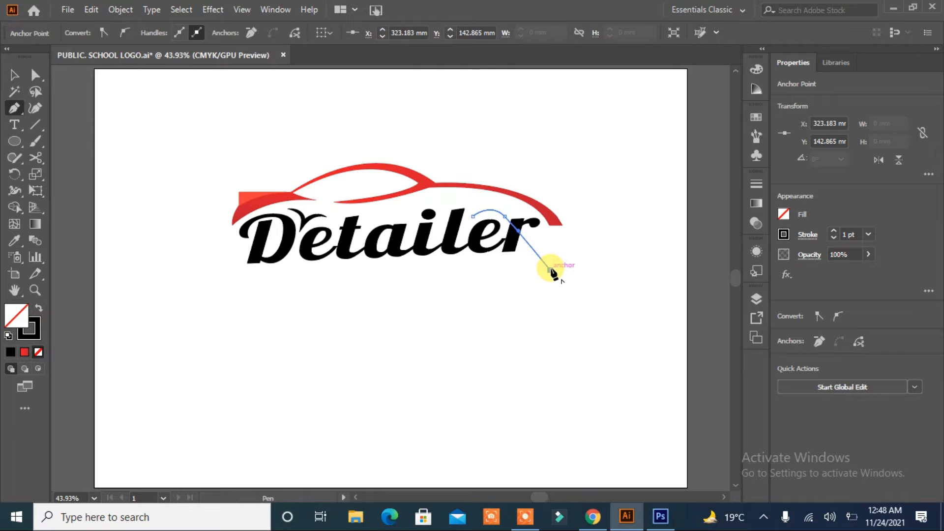
- Thicken the new arc's stroke to 8 pt, taper it with Width Profile 1, and fine-tune the weight
left_click(163, 31)
left_click(163, 31)
left_click(285, 33)
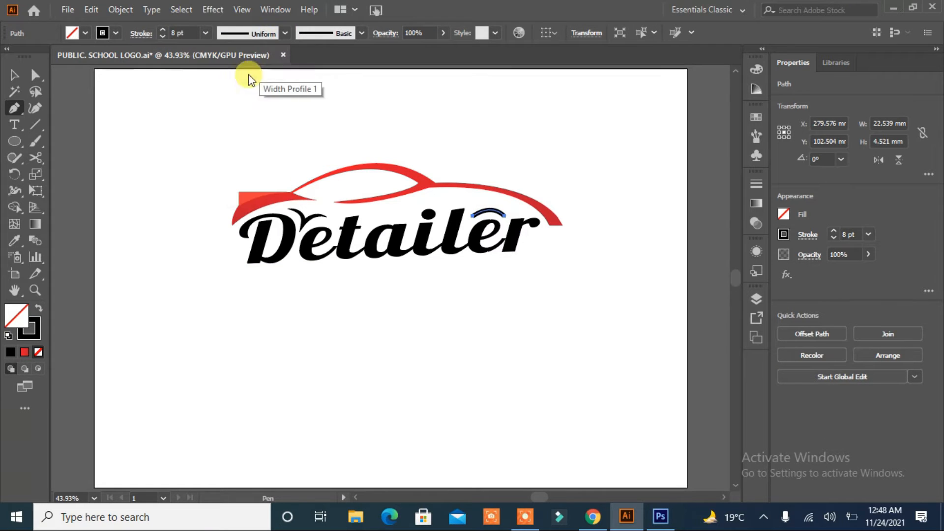
left_click(248, 77)
left_click(163, 37)
left_click(14, 74)
left_click(145, 230)
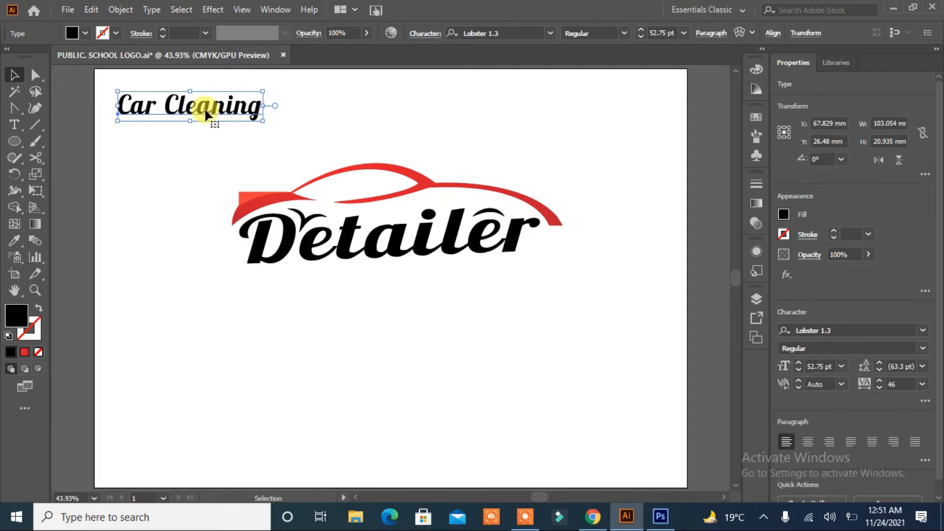
- Move the "Car Cleaning" text under the second half of "Detailer" and slant it upward to match the wordmark
left_click_drag(204, 107, 463, 279)
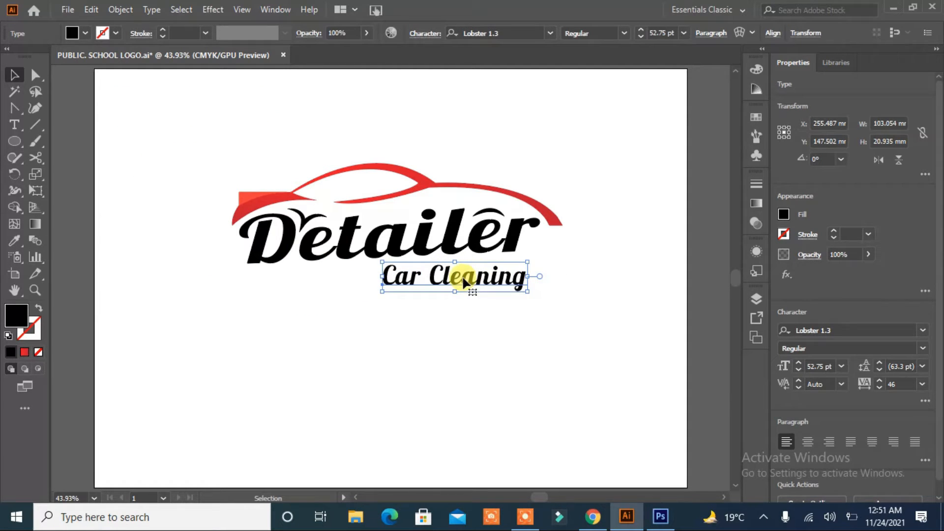
left_click(35, 190)
left_click_drag(527, 275, 523, 255)
left_click(11, 80)
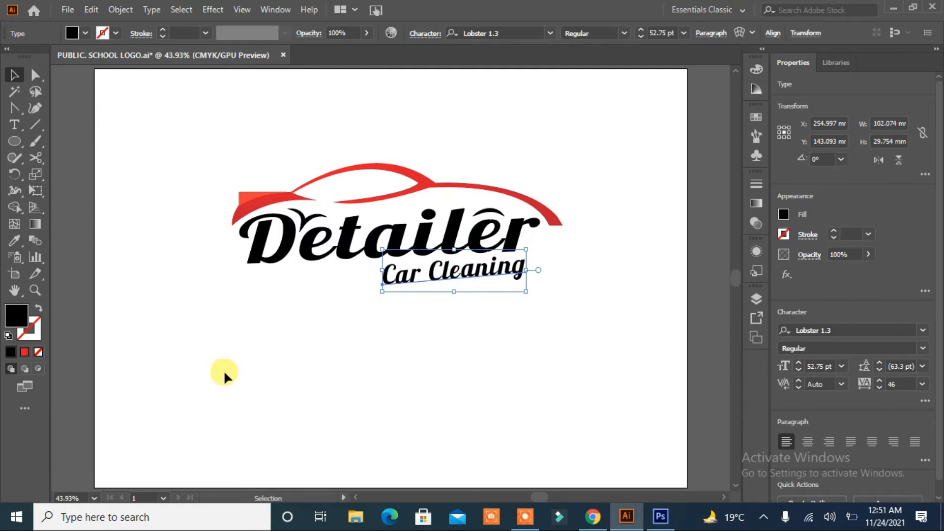
left_click(243, 338)
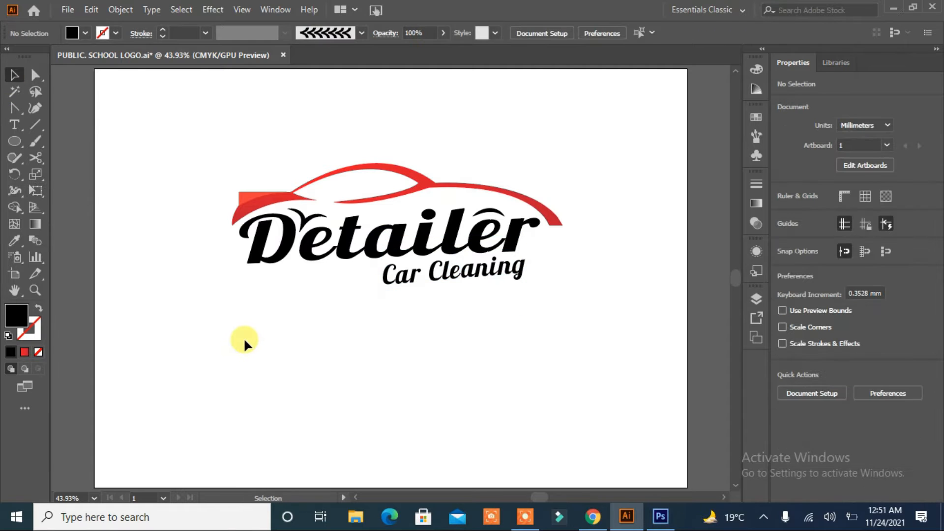
- Set the "Car Cleaning" text size to 65 pt
left_click(404, 285)
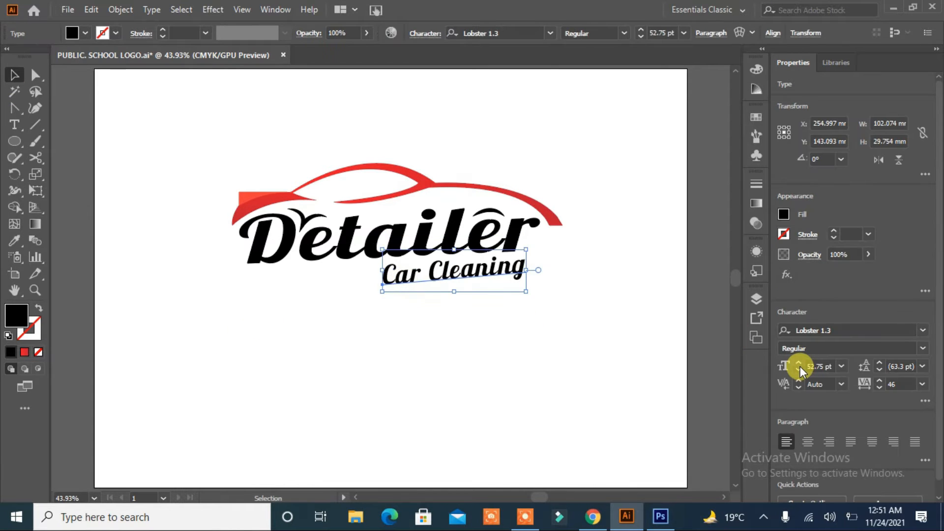
left_click(798, 365)
left_click(799, 364)
left_click(799, 364)
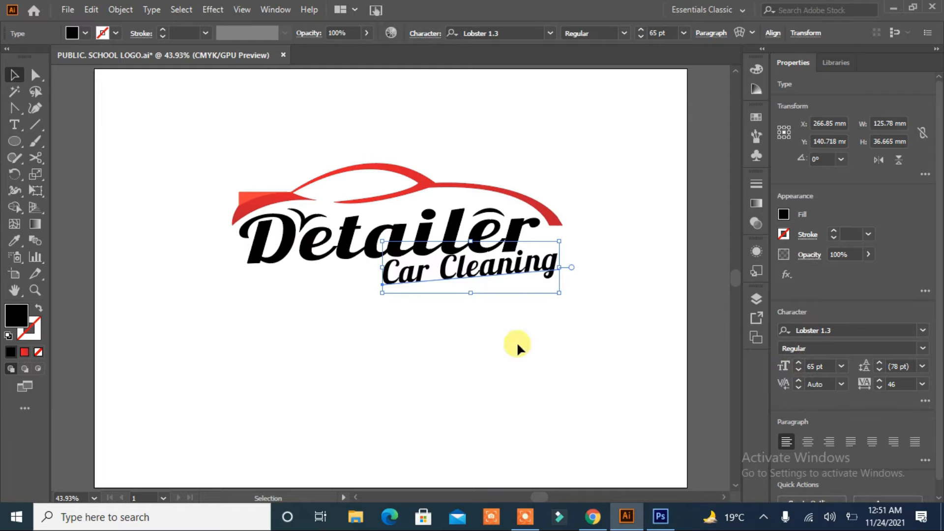
- Shift "Car Cleaning" left and down so it ends below the "r", and nudge it up slightly towards "Detailer"
left_click_drag(486, 271, 442, 281)
left_click(442, 280)
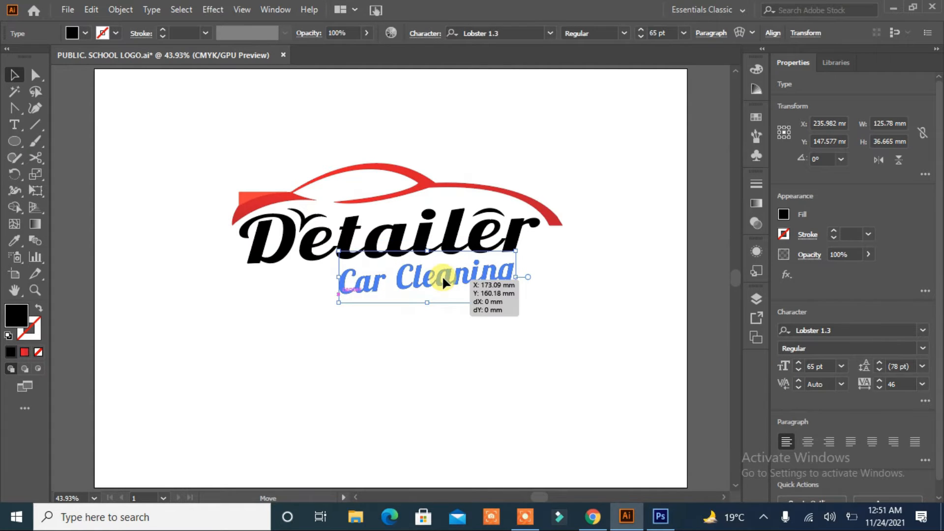
key("Up")
key("Up")
key("Up")
key("Up")
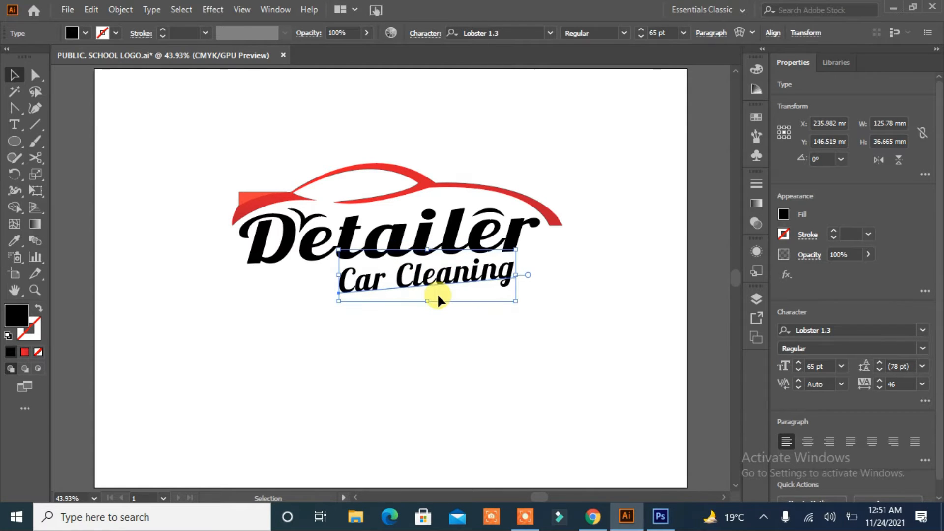
- Nudge the "Car Cleaning" text down slightly and deselect it
key("Down")
left_click(370, 331)
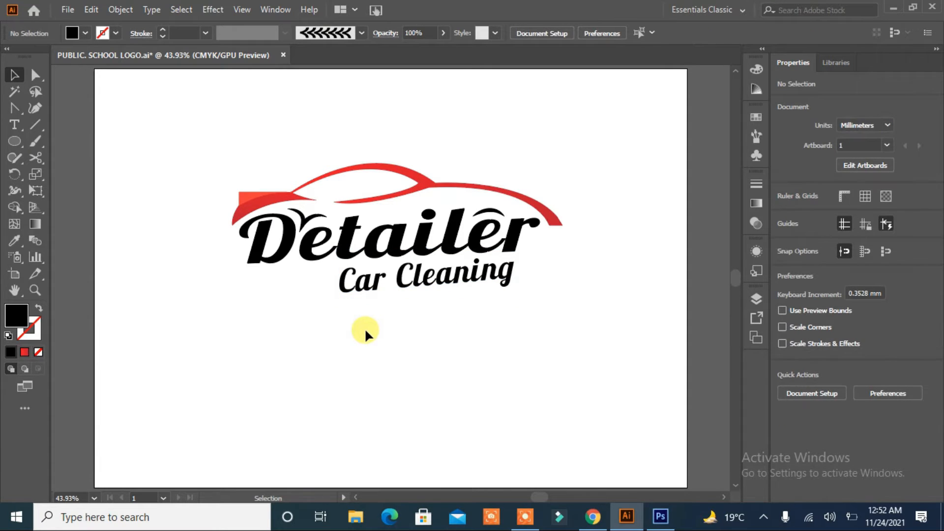
- Draw a black square about 10.5 mm wide on empty canvas and slant it into a parallelogram about 15.3 mm wide
left_click(16, 137)
left_click(47, 143)
left_click_drag(185, 294, 199, 310)
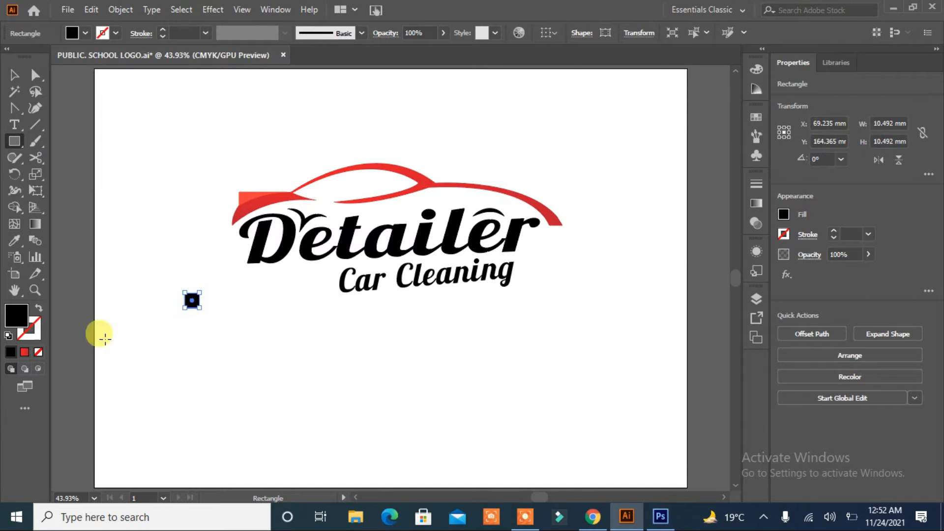
left_click(39, 193)
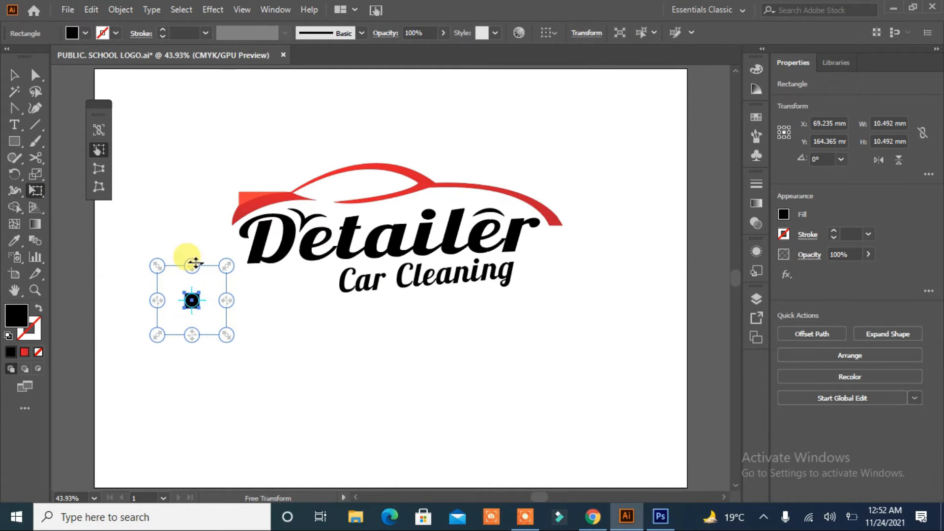
left_click_drag(193, 265, 226, 259)
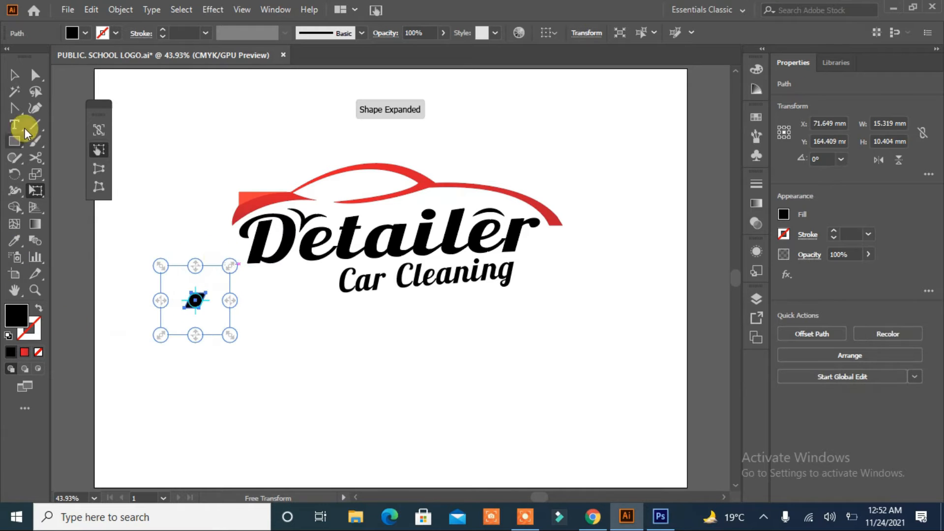
- Move the parallelogram below the "D" and duplicate it into two staggered rows, four pieces above and three below
key("v")
left_click(204, 332)
left_click_drag(197, 301, 277, 279)
key("alt")
left_click_drag(277, 279, 337, 279)
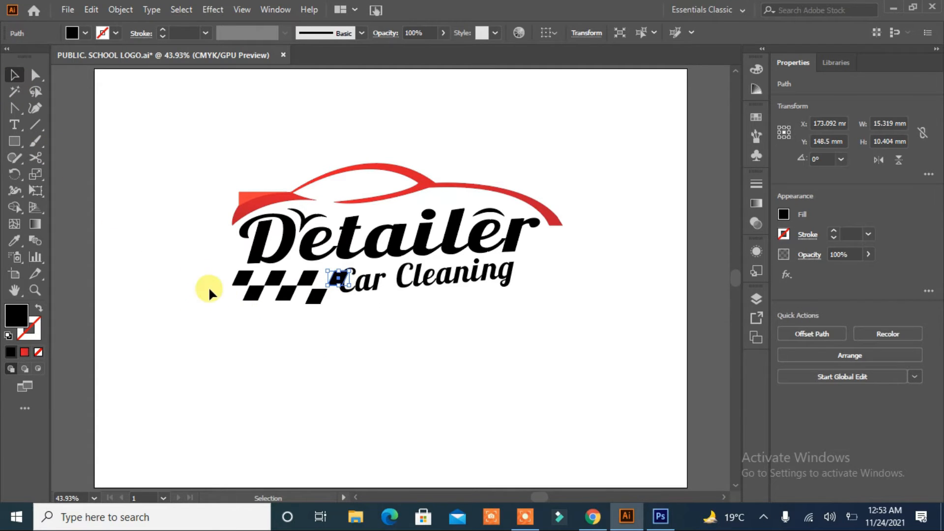
- Scale all seven checker pieces together to about 67.7 mm wide and rotate them 2.73° to follow the slanted wordmark
left_click(240, 282, "shift")
left_click(272, 277, "shift")
left_click(304, 278, "shift")
left_click(315, 298, "shift")
left_click(284, 293, "shift")
left_click(252, 297, "shift")
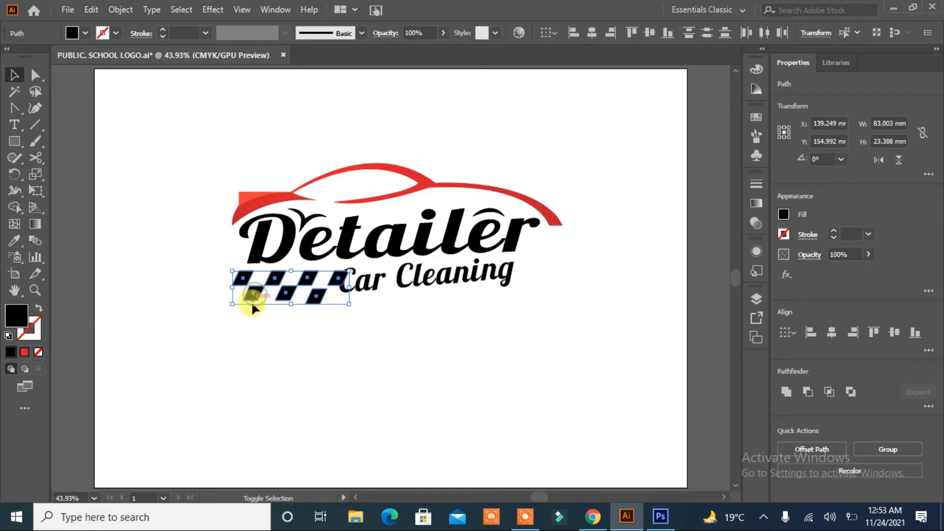
left_click_drag(348, 303, 324, 301)
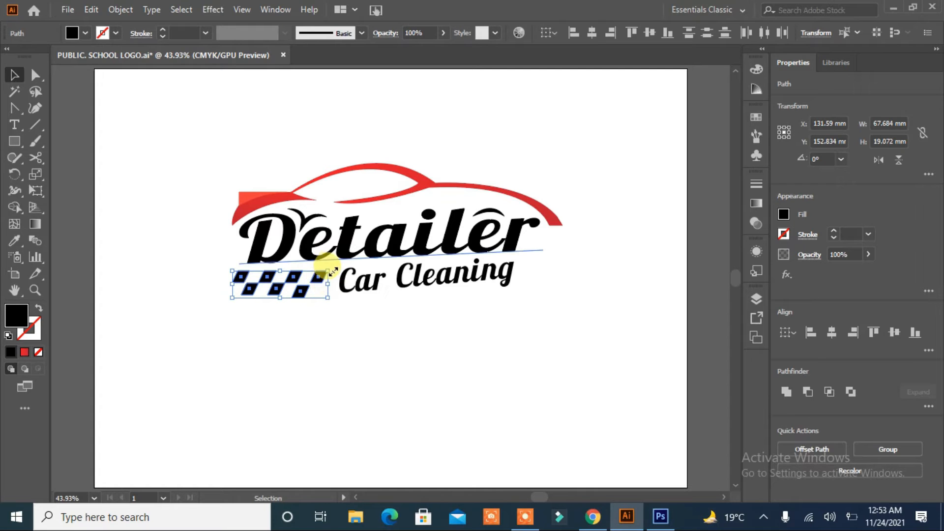
left_click_drag(330, 272, 338, 251)
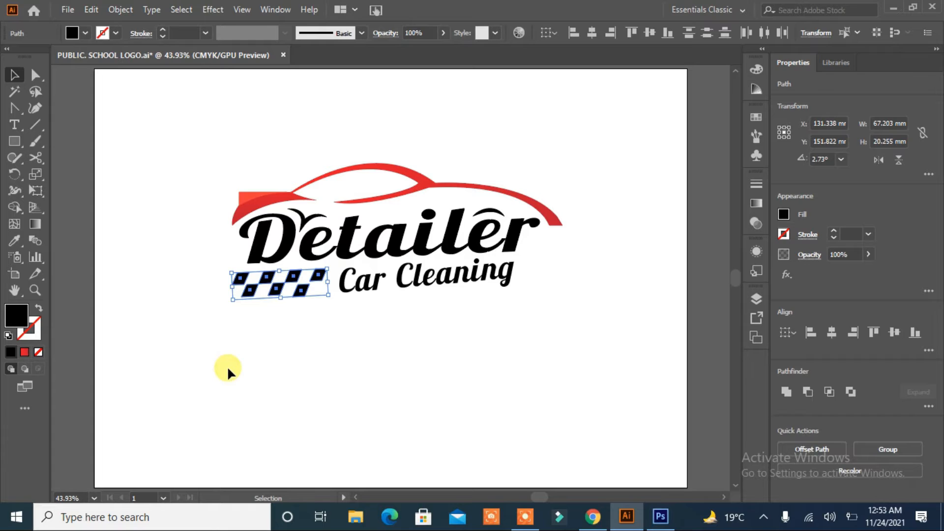
left_click(241, 362)
left_click_drag(212, 277, 314, 319)
left_click(260, 314)
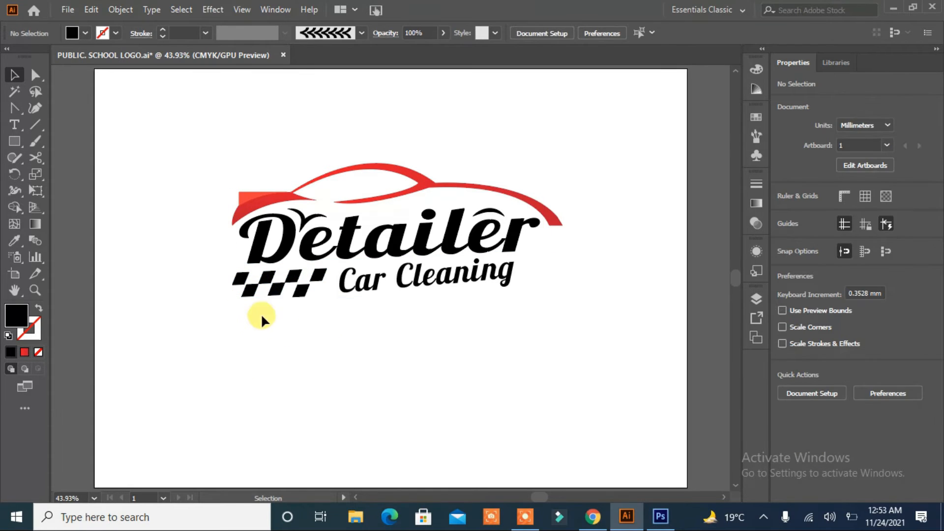
- Even out the checker spacing by repositioning the lower row's pieces and shifting the upper row's first piece slightly right
left_click(273, 290)
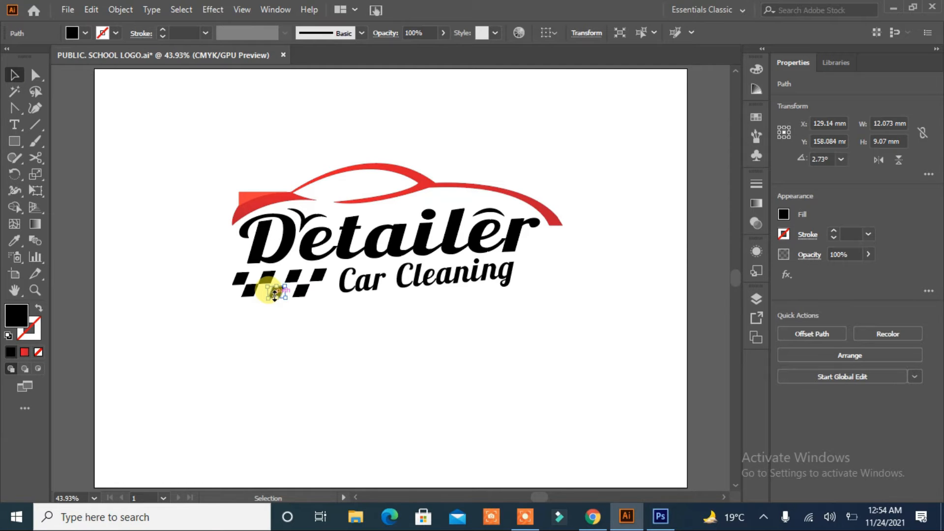
left_click_drag(274, 293, 243, 294)
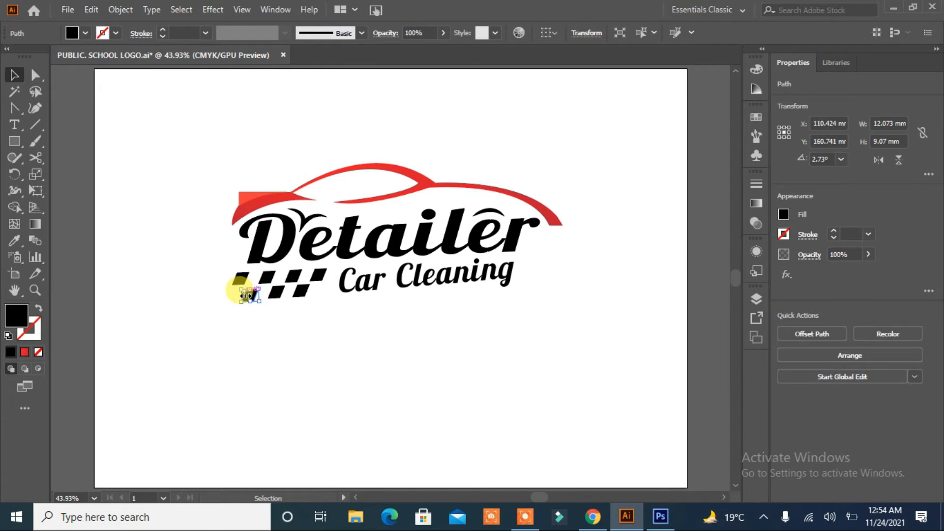
left_click(264, 334)
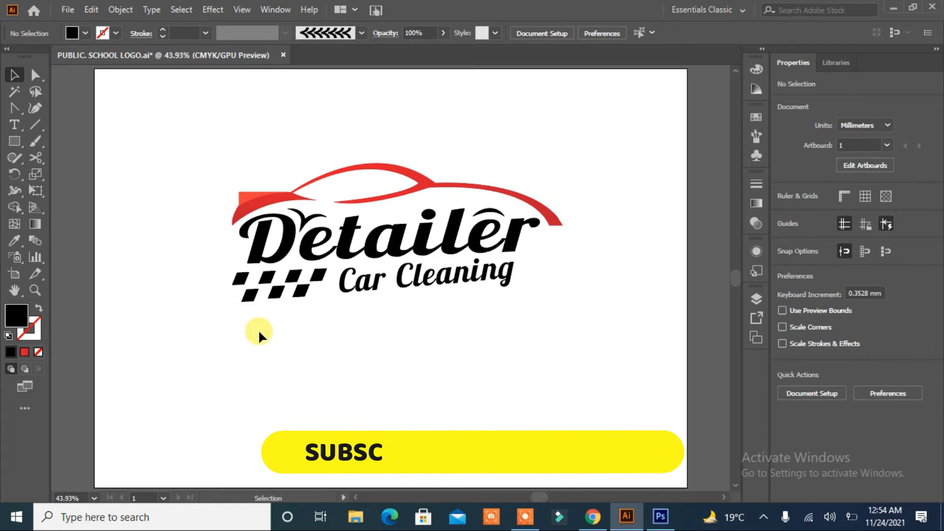
left_click(239, 279)
key("Right")
key("Right")
left_click_drag(243, 279, 266, 277)
left_click(246, 429)
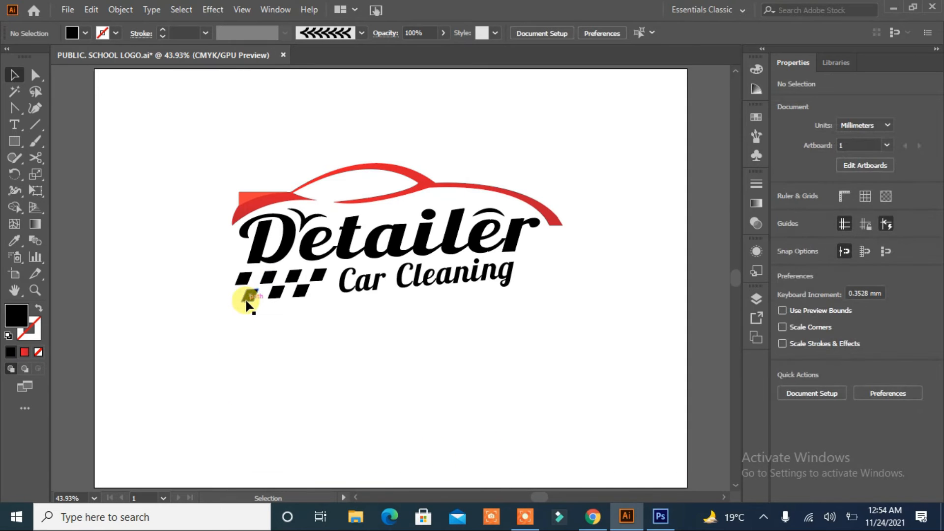
- Recolor the second and fourth pieces of the upper checker row with the red gradient sampled from the car shape
left_click(267, 278)
key("i")
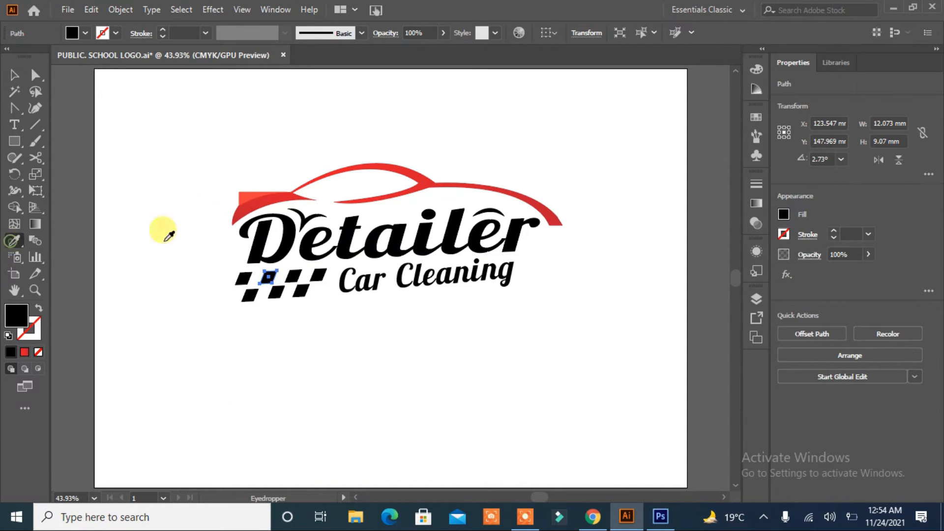
left_click(247, 206)
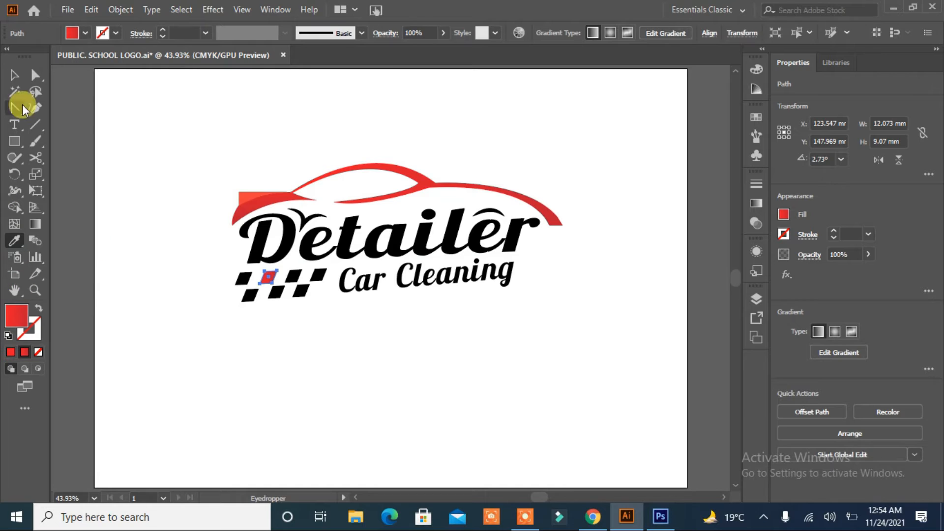
left_click(14, 74)
left_click(129, 293)
left_click(324, 276)
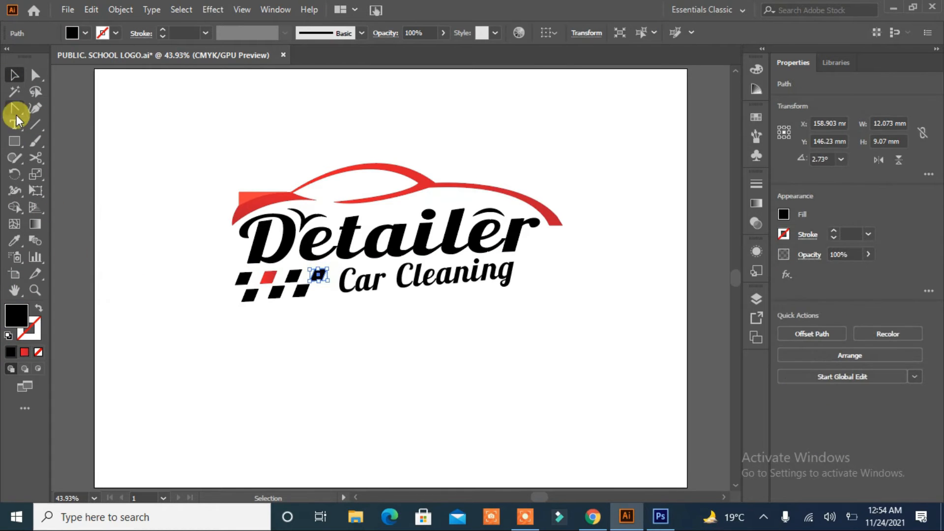
left_click(13, 242)
left_click(245, 197)
left_click(11, 76)
left_click(157, 390)
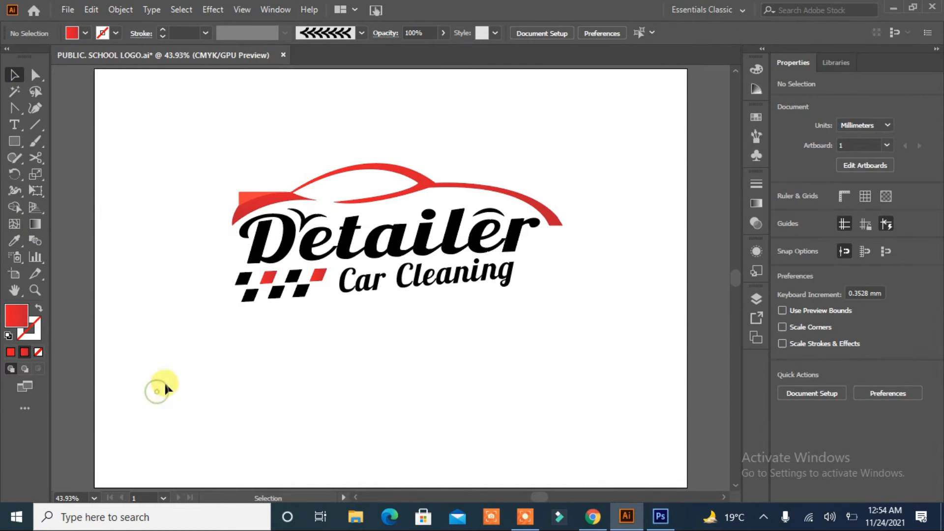
left_click(248, 295)
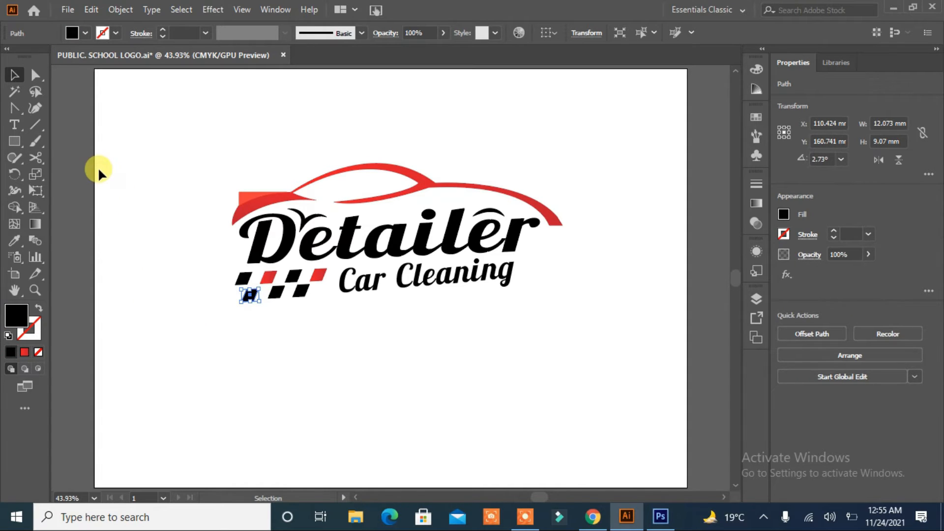
left_click(14, 240)
left_click(14, 75)
left_click(144, 278)
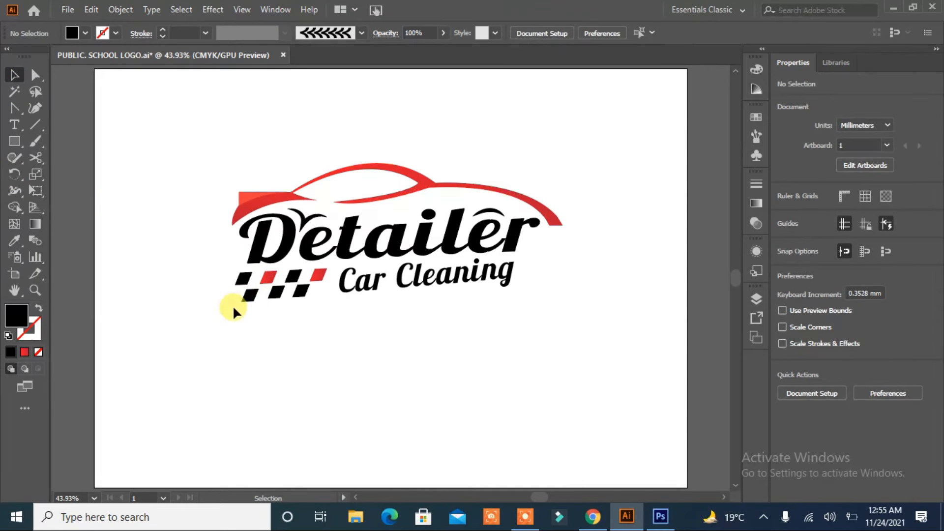
- Recolor the first and third pieces of the lower checker row with the red gradient sampled from a red piece
left_click(248, 295)
left_click(14, 240)
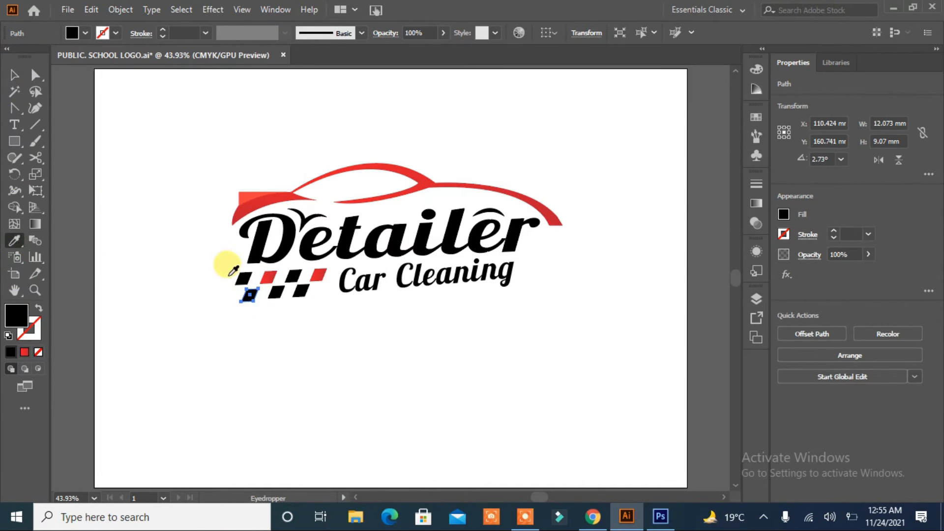
left_click(268, 276)
left_click(14, 75)
left_click(302, 294)
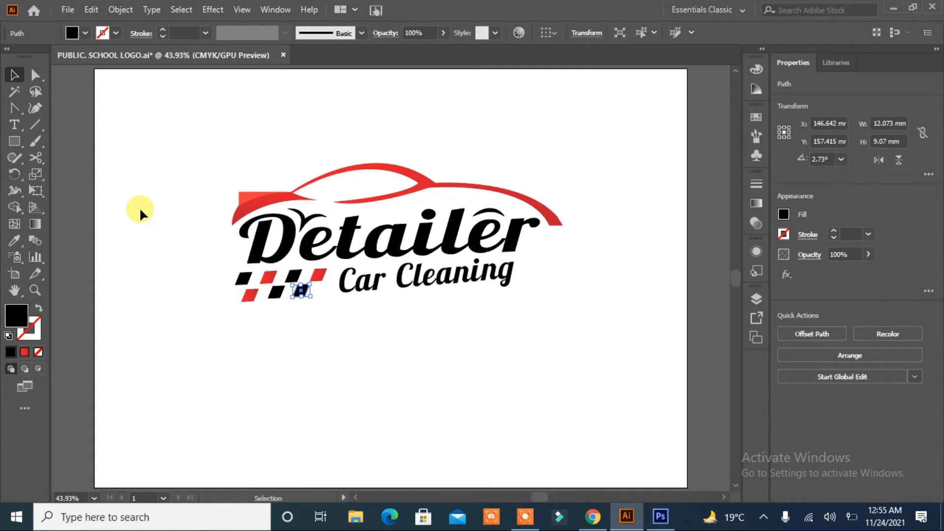
left_click(14, 240)
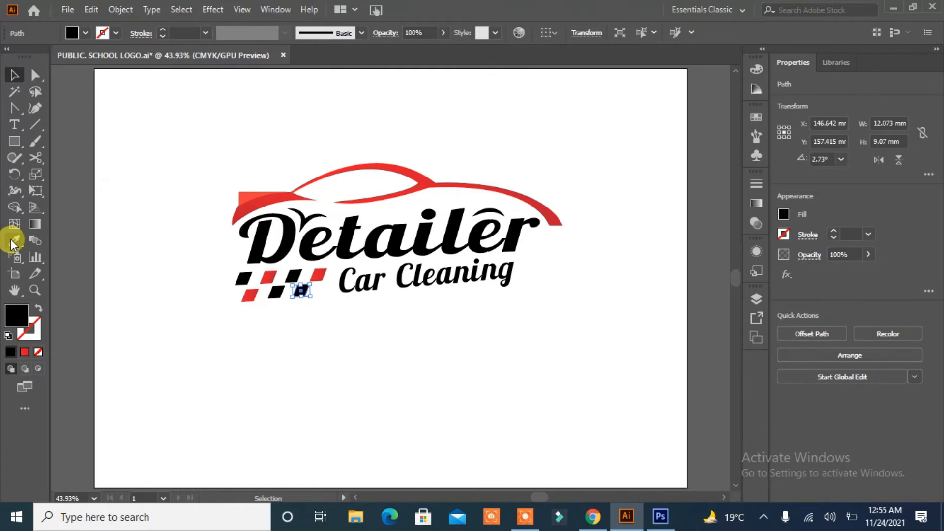
left_click(270, 274)
left_click(14, 74)
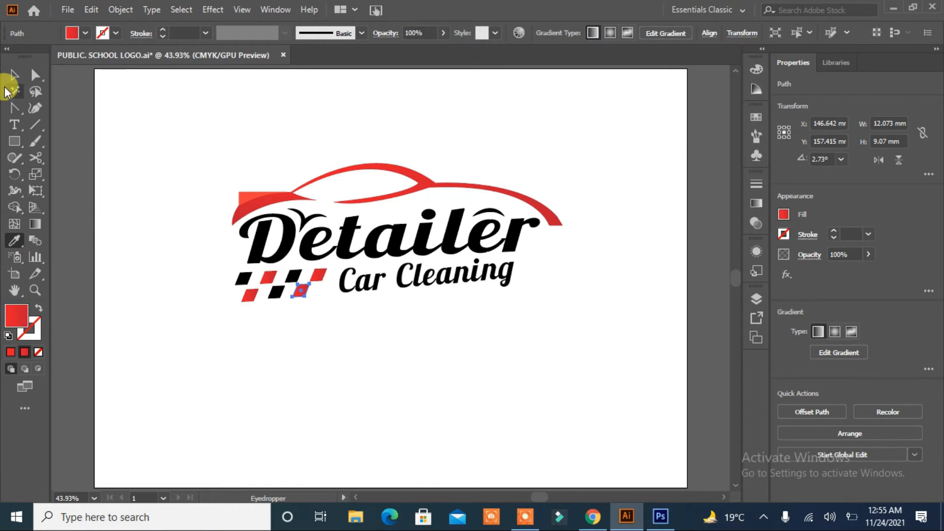
left_click(135, 337)
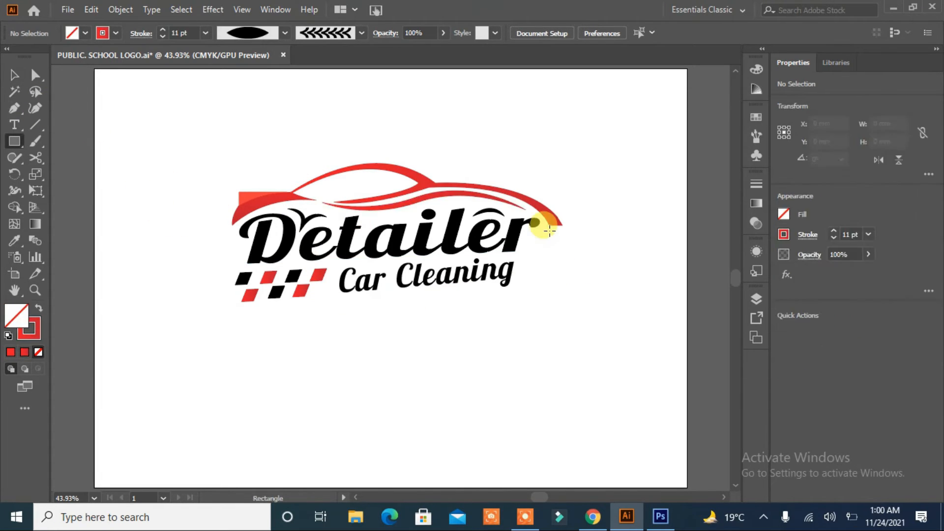
- Draw a thin bar about 10.3 by 2 mm under the car's right end and swap its red gradient stroke to the fill
left_click_drag(547, 231, 564, 232)
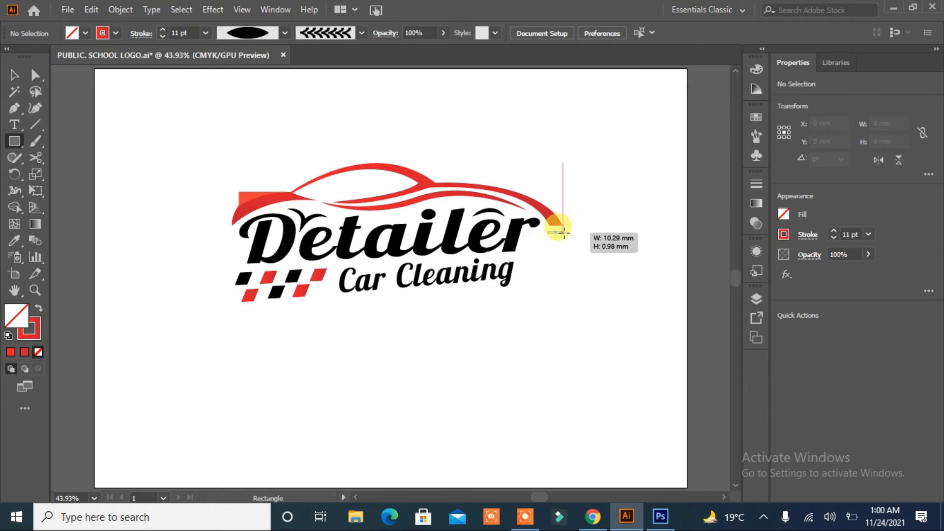
left_click_drag(563, 232, 561, 228)
left_click(38, 308)
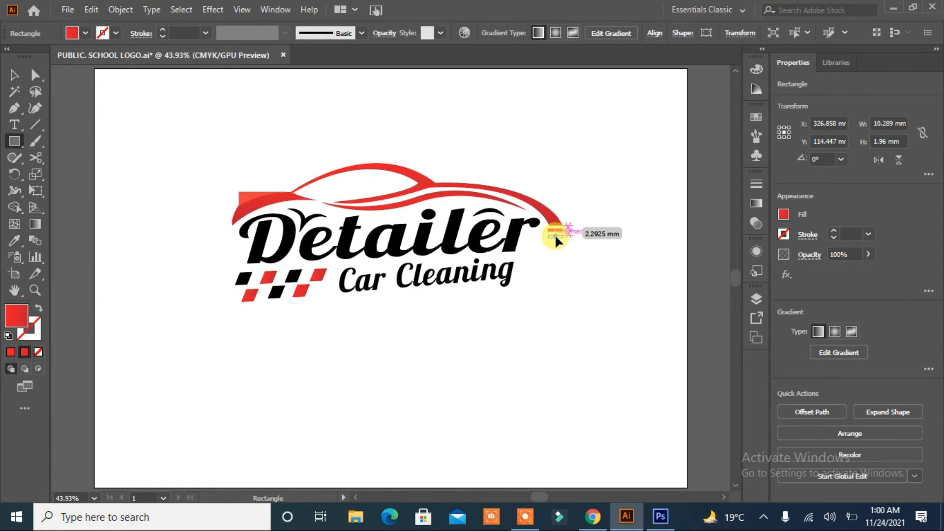
- Duplicate the thin red bar downward into a stack of evenly spaced stripes and adjust their position under the car's end
left_click_drag(555, 237, 555, 237)
key("ctrl+d")
key("ctrl+d")
left_click(14, 75)
left_click(554, 272)
mouse_move(547, 245)
left_mouse_down()
mouse_move(538, 227)
mouse_move(556, 259)
mouse_move(554, 240)
left_mouse_up()
left_click(559, 282)
left_click(195, 338)
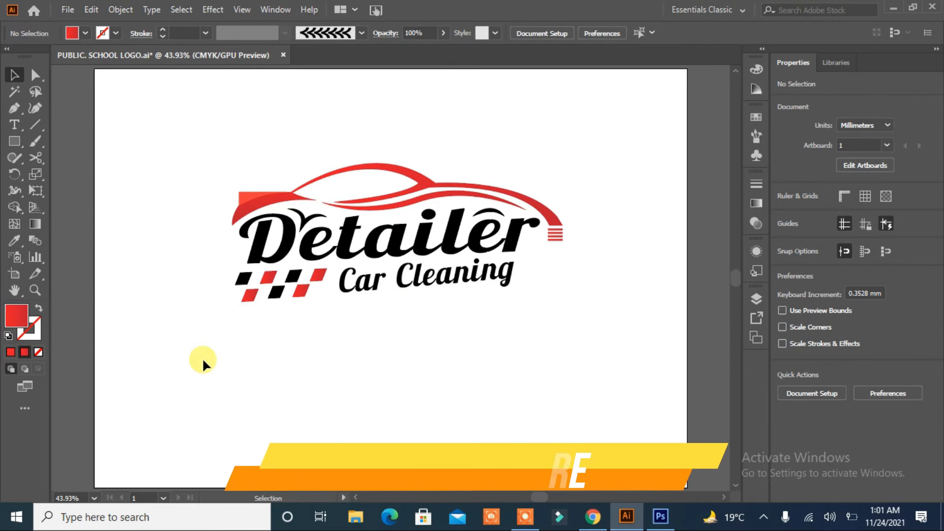
- Move "Car Cleaning" left to meet the checker pattern and stretch the text to about 136.7 mm wide
left_click_drag(362, 294, 349, 288)
left_click_drag(508, 280, 516, 278)
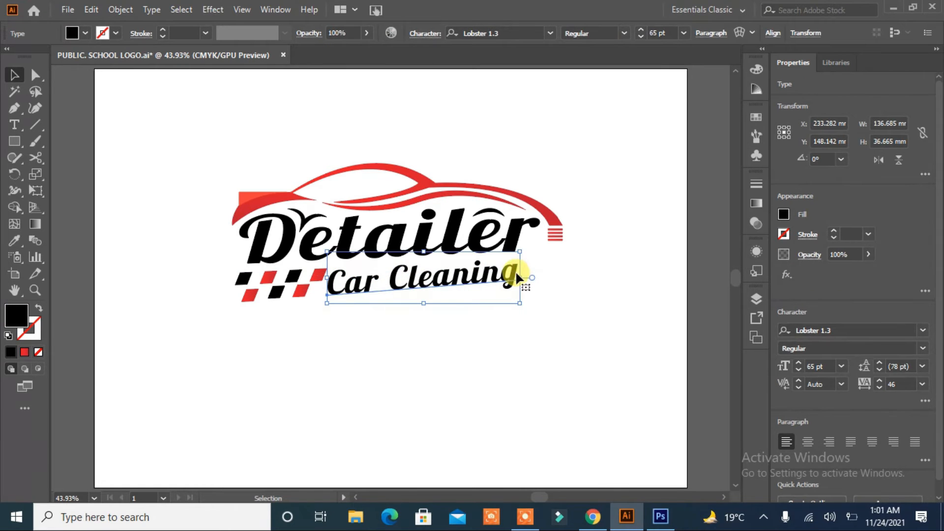
left_click(482, 321)
- Repeat the last horizontal stretch on the whole logo to make it about 254.6 mm wide
left_click_drag(608, 181, 202, 317)
key("ctrl+d")
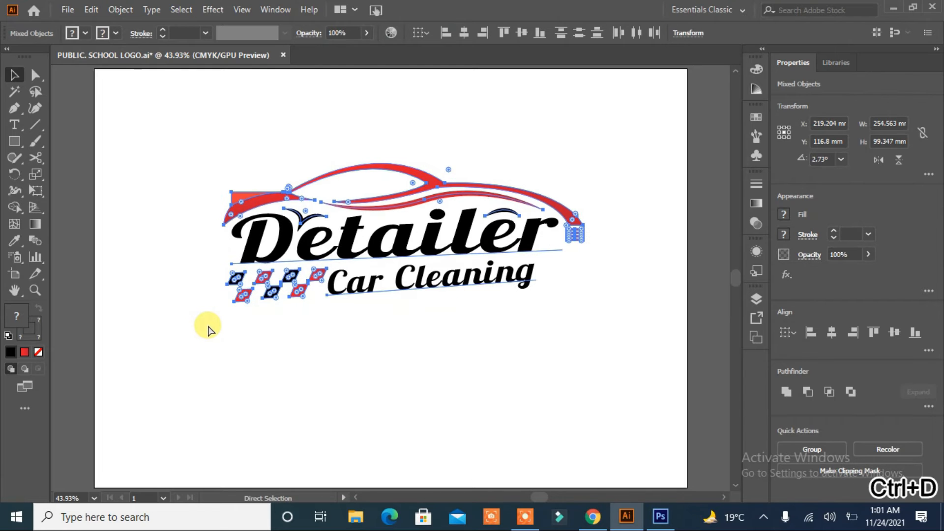
left_click(275, 371)
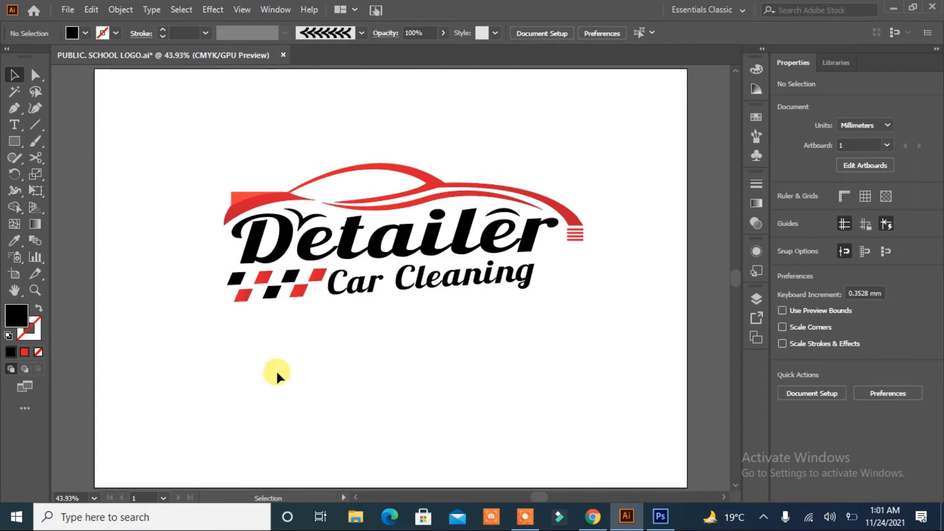
- Group all the elements of the logo
left_click_drag(616, 181, 143, 380)
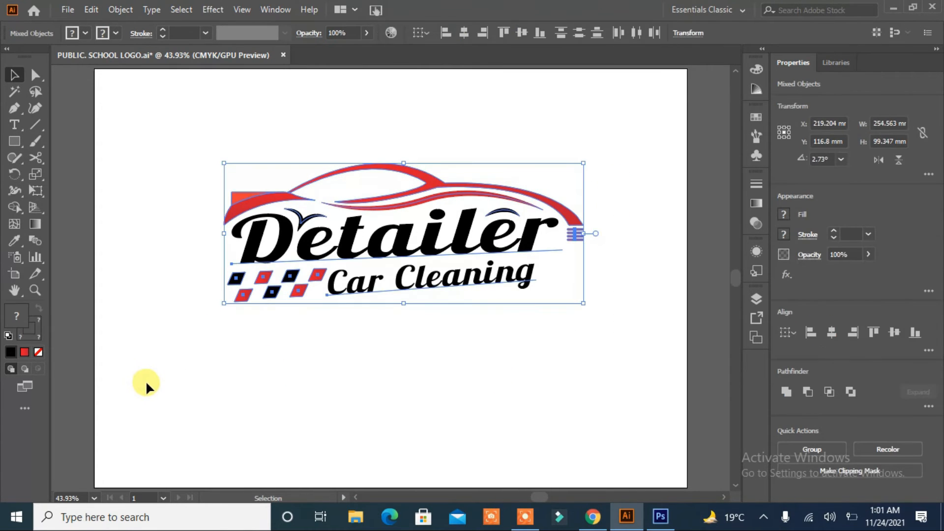
key("ctrl")
key("ctrl+g")
left_click(333, 428)
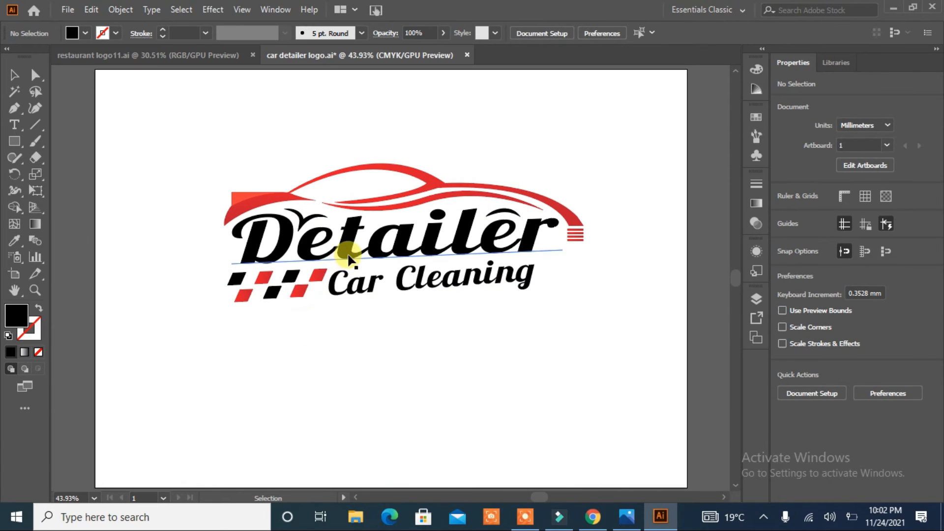
- Expand the "Detailer" text into editable outlines
left_click(348, 249)
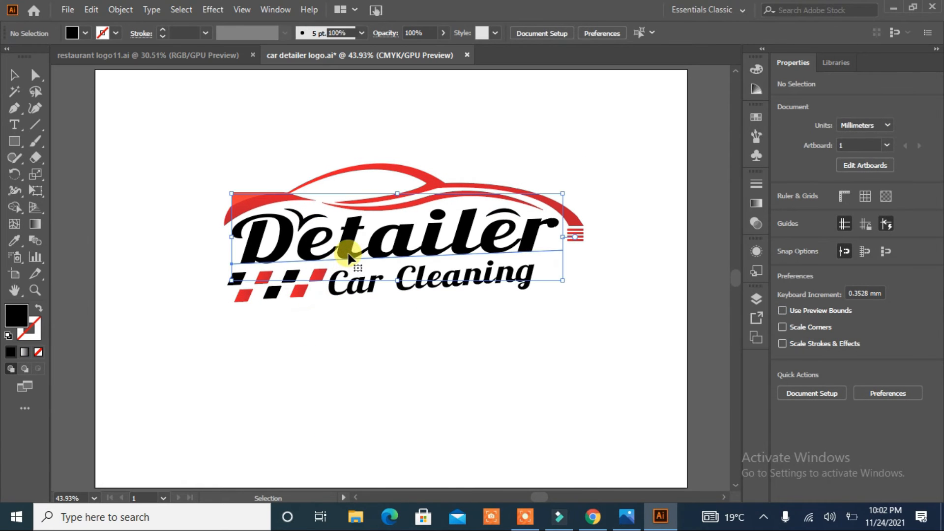
left_click(120, 10)
left_click(173, 170)
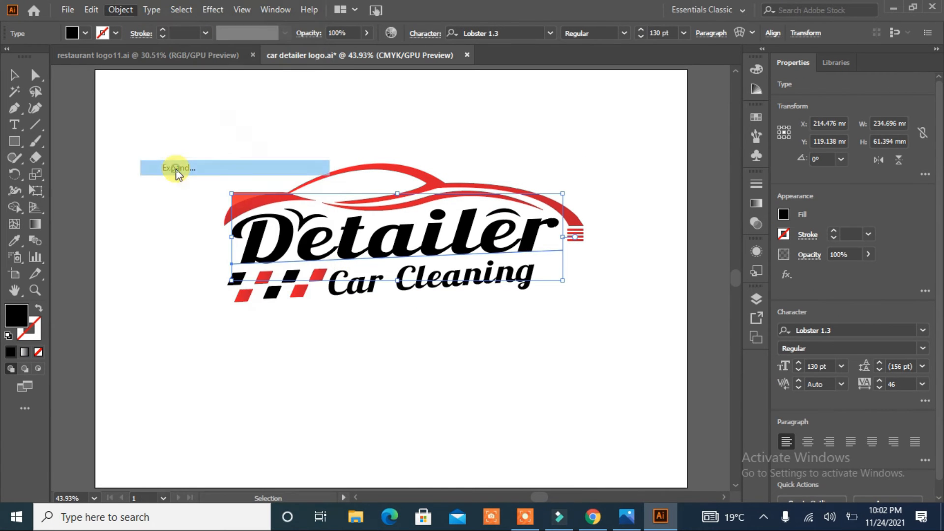
left_click(422, 337)
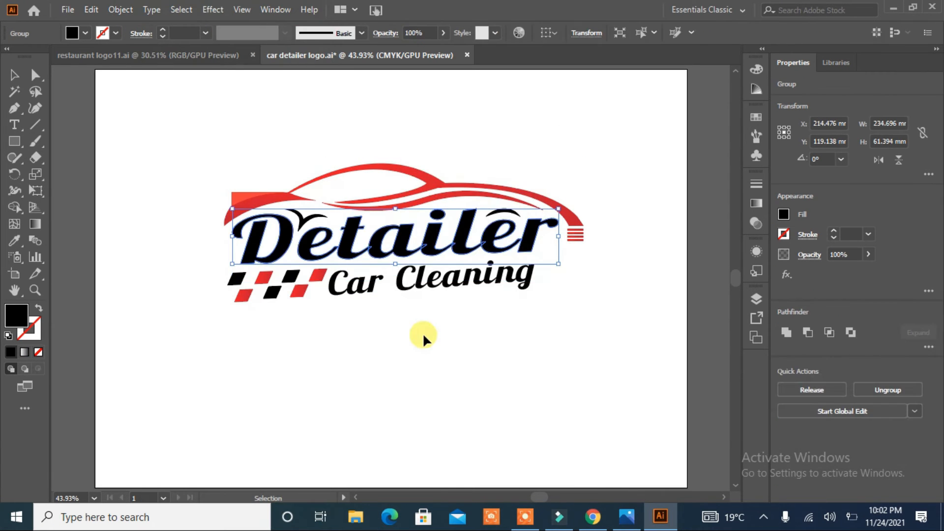
- Unite the overlapping outlined letters of "Detailer" into a single merged shape
right_click(304, 249)
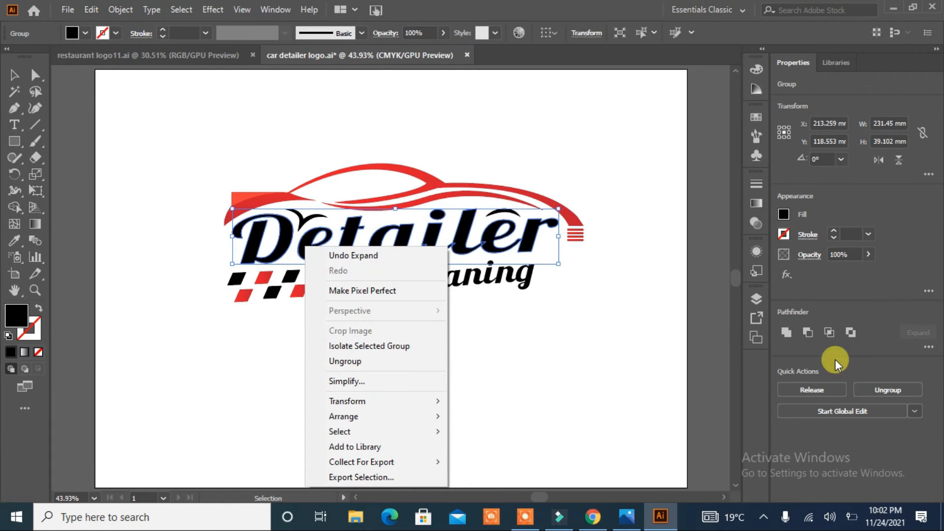
left_click(785, 332)
left_click(511, 349)
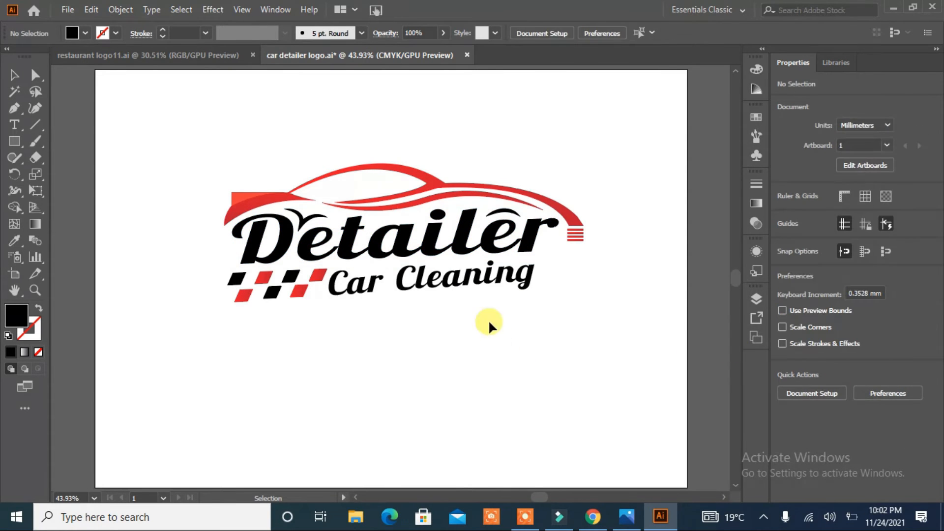
- Fill the "Detailer" lettering with light gray and give it a near-white stroke of 2 pt
left_click(429, 252)
right_click(429, 252)
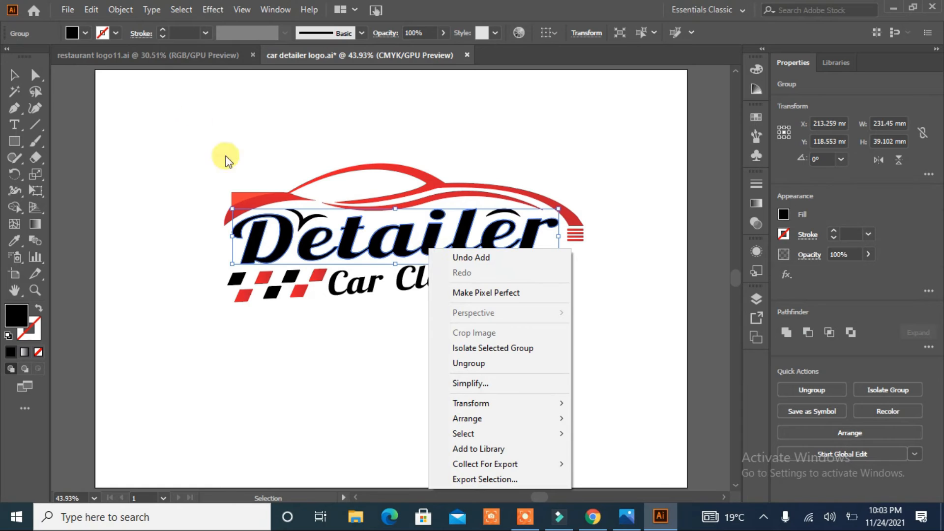
left_click(85, 33)
left_click(106, 96)
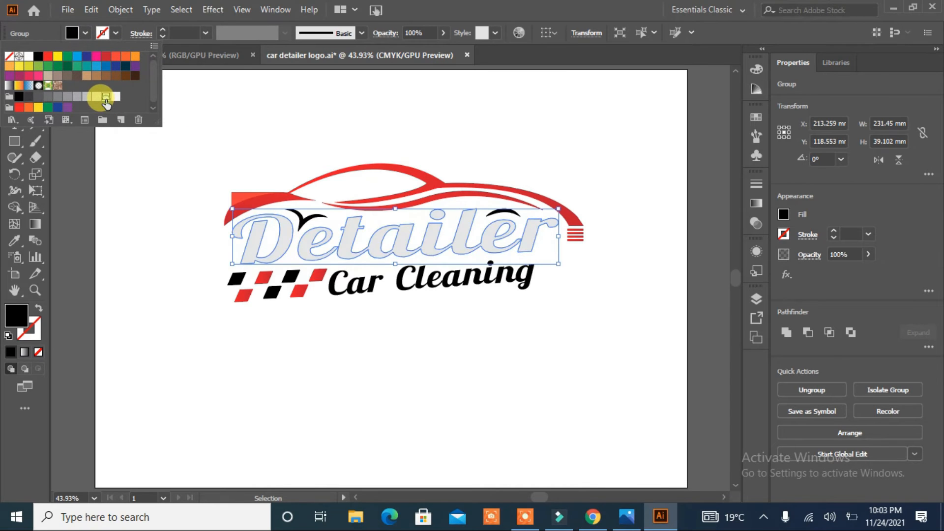
left_click(116, 33)
left_click(116, 33)
left_click(115, 97)
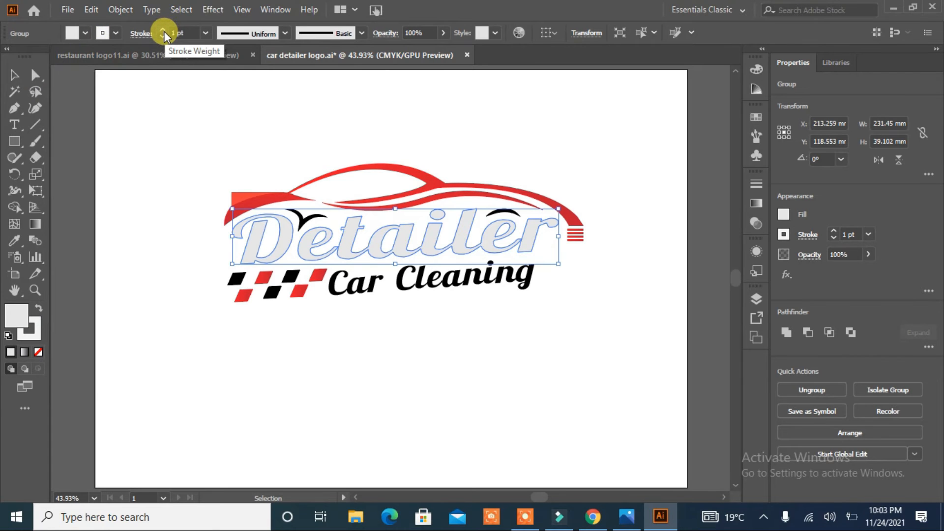
left_click(153, 195)
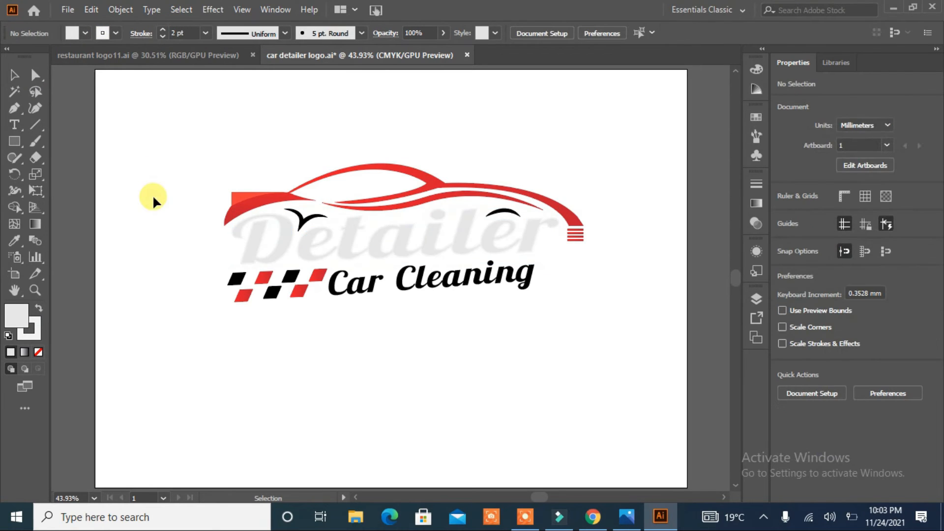
- Change the stroke color of "Detailer" to medium gray
left_click(256, 261)
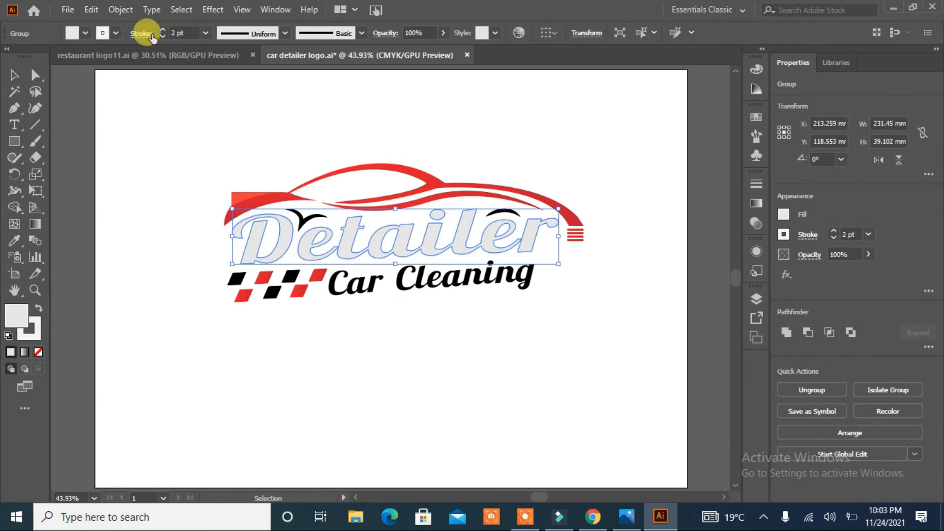
left_click(116, 33)
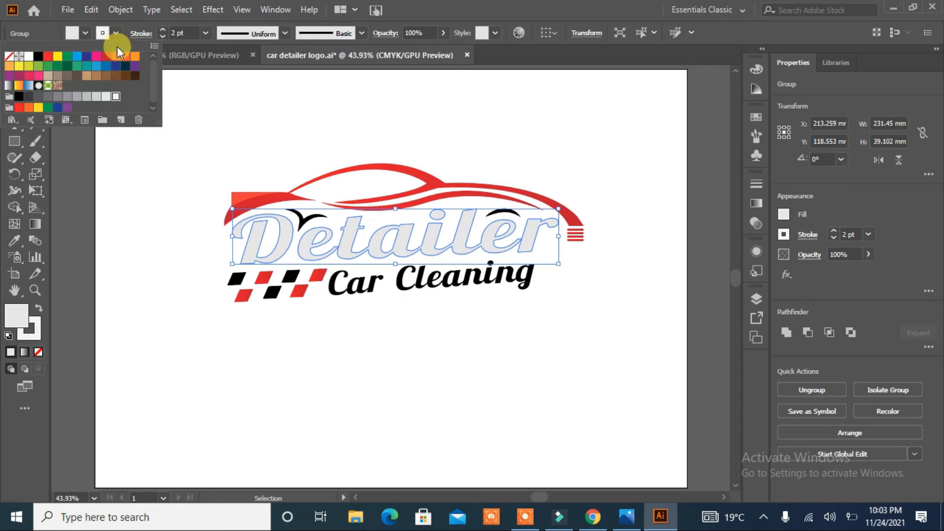
left_click(67, 96)
left_click(122, 262)
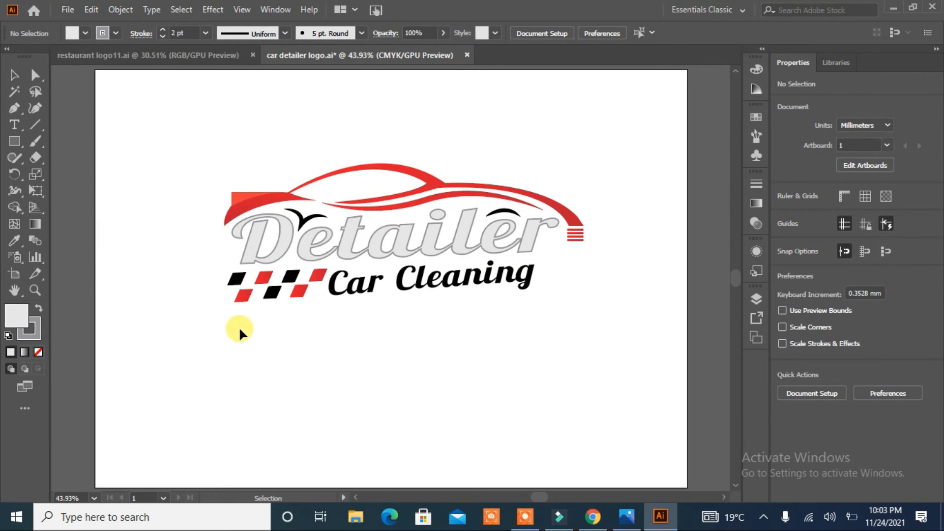
- Draw a closed five-point Pen shape about 287.6 by 98.3 mm covering the lower half of "Detailer" and the area below
left_click(399, 256)
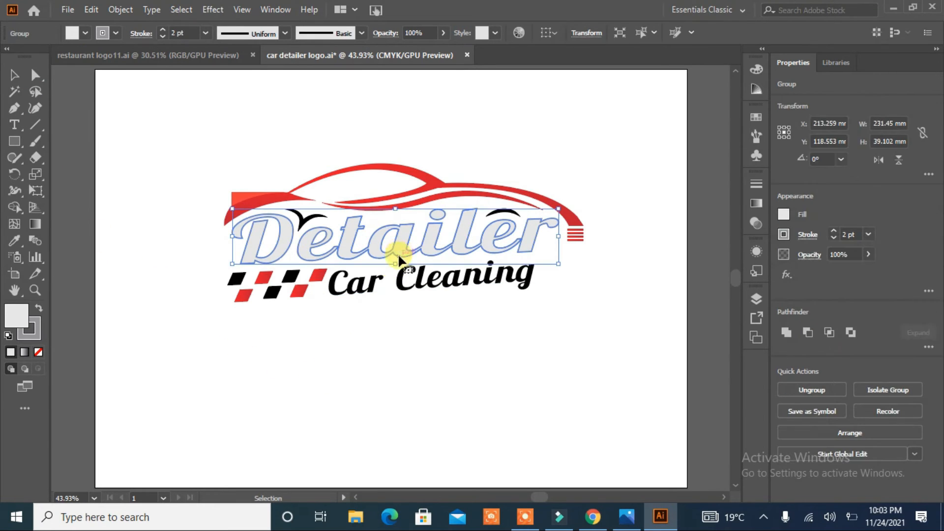
left_click(13, 110)
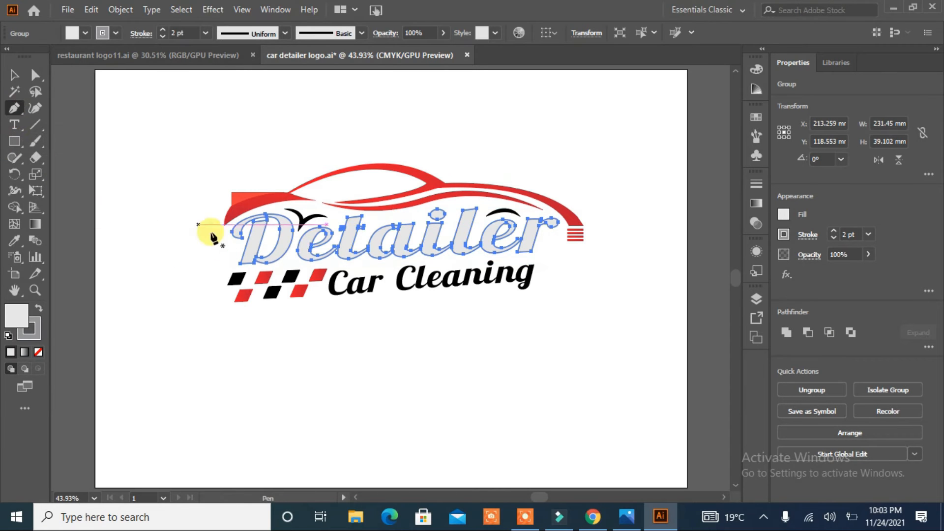
left_click(220, 245)
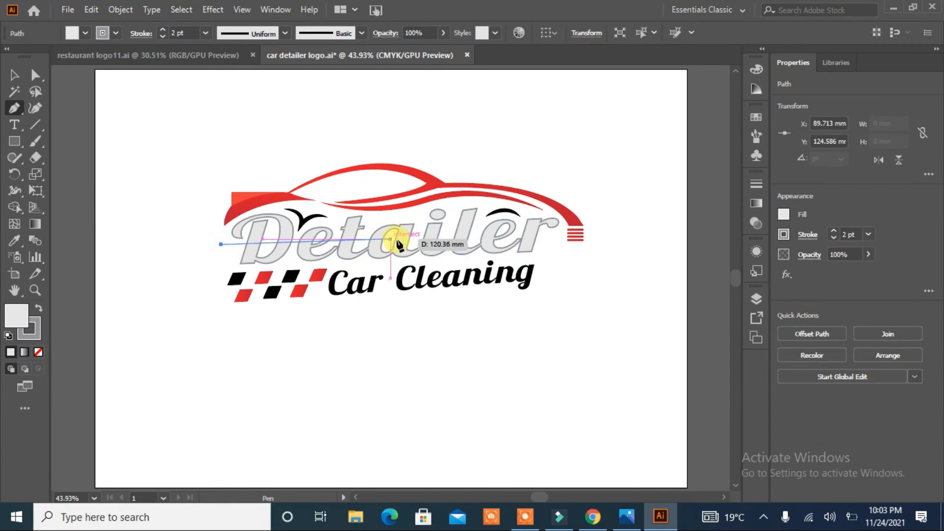
left_click(544, 234)
left_click(583, 372)
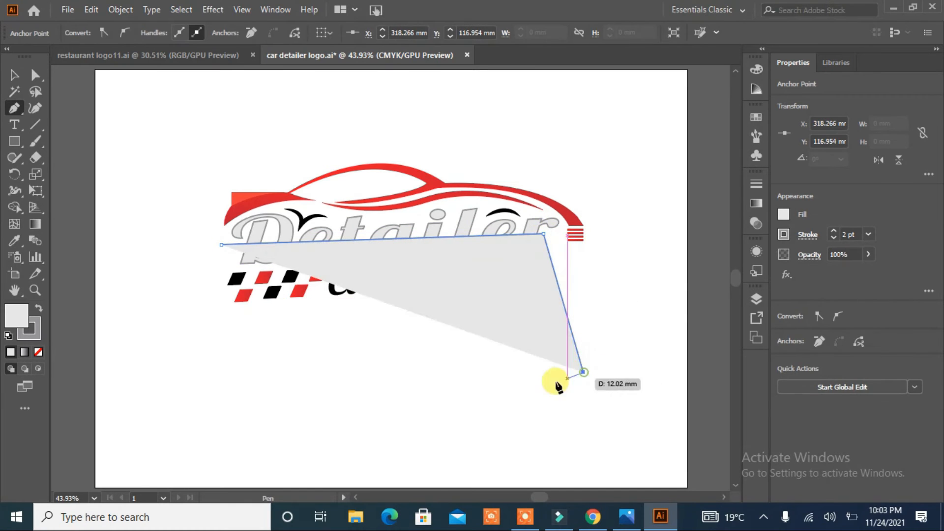
left_click(263, 372)
left_click(178, 296)
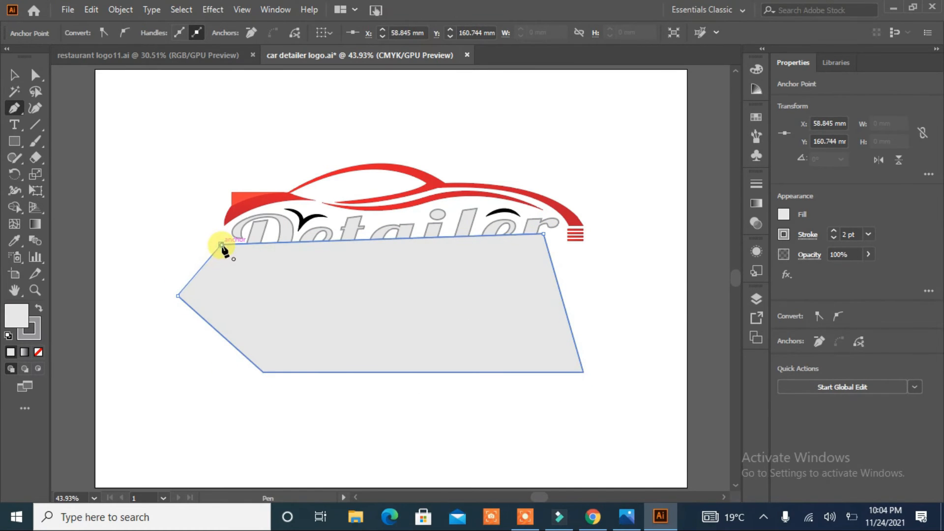
left_click(221, 244)
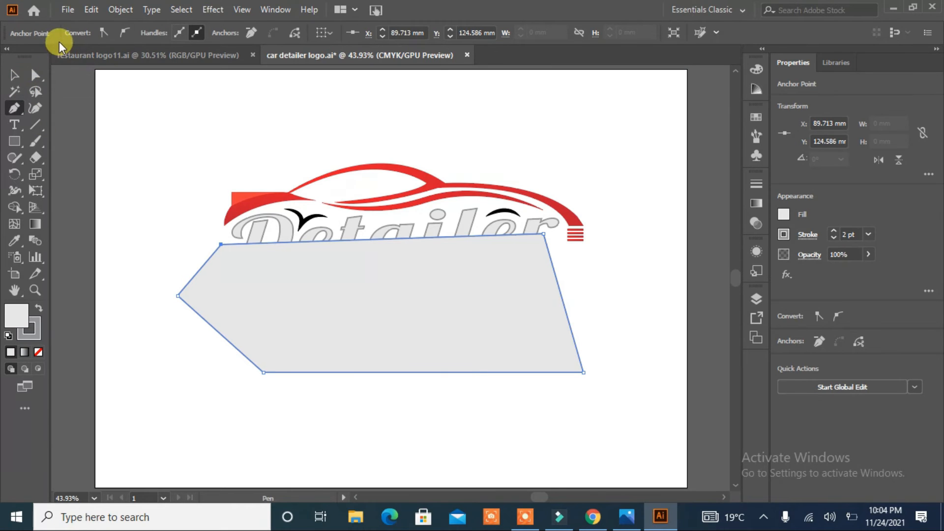
- Fill the new five-point shape with medium gray
left_click(14, 75)
left_click(120, 224)
left_click(238, 308)
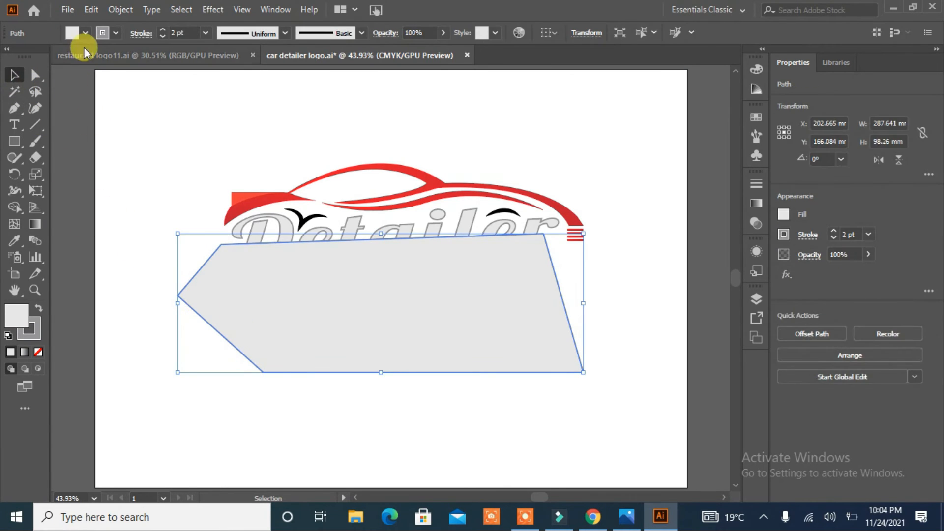
left_click(84, 32)
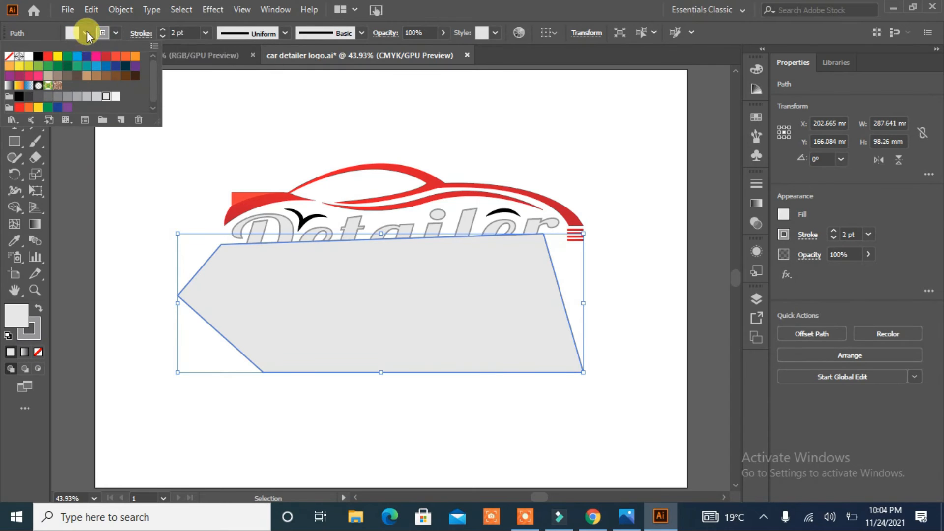
left_click(67, 97)
left_click(141, 265)
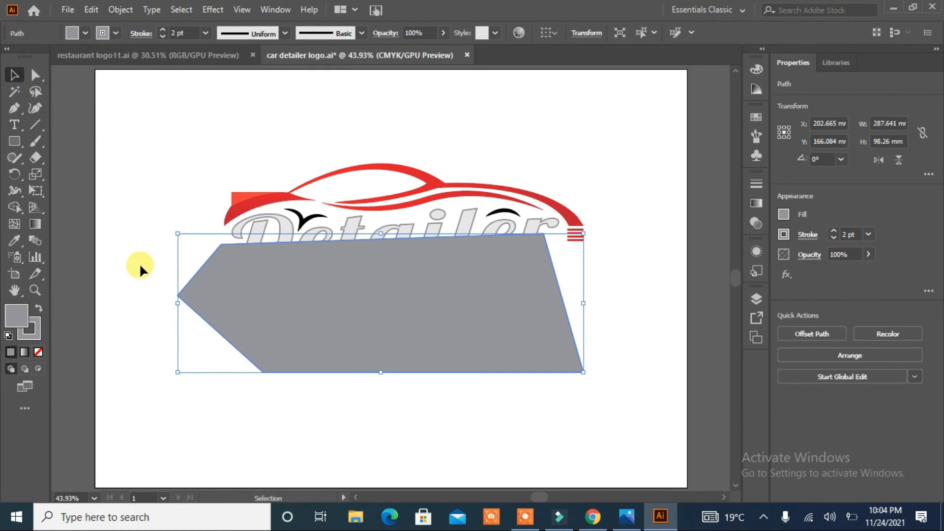
- Cut away the gray shape outside the "Detailer" letters with the Shape Builder, keeping the gray on their lower halves
left_click(247, 224, "shift")
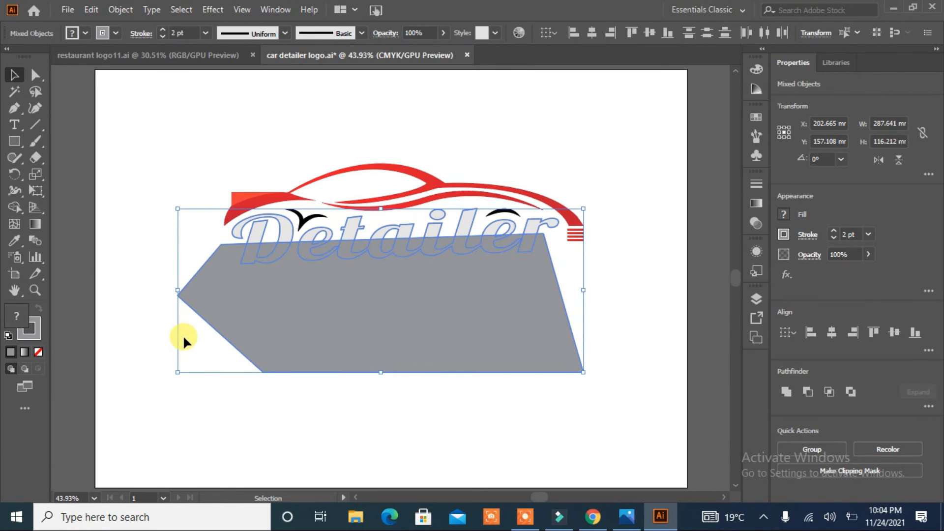
left_click(14, 206)
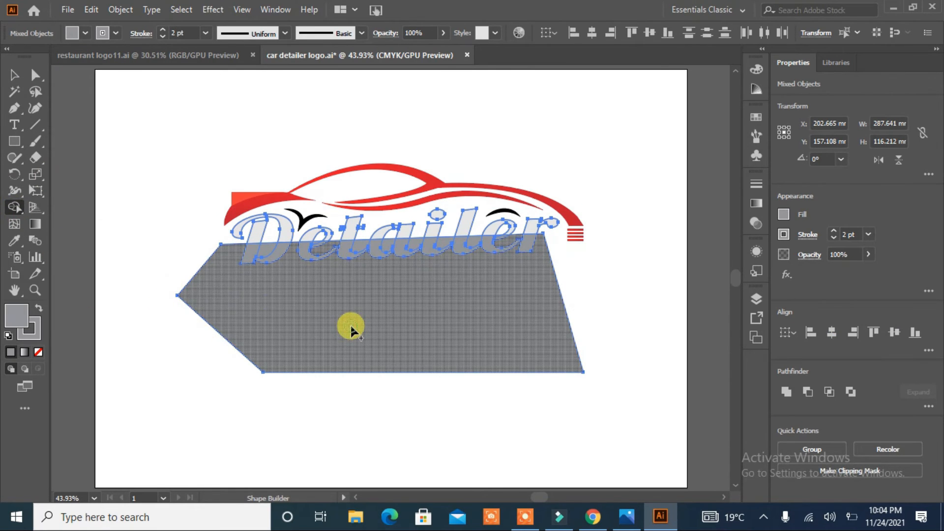
left_click_drag(350, 323, 348, 417, "alt")
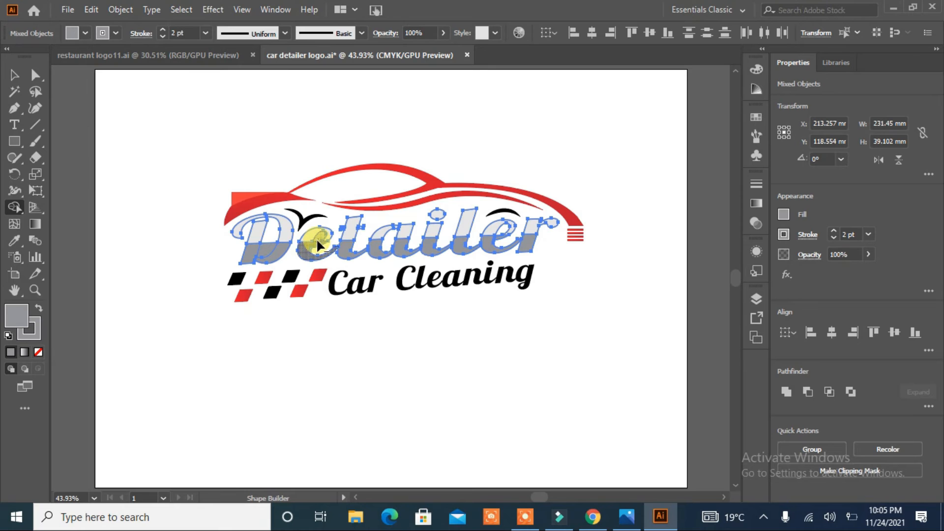
key("ctrl+z")
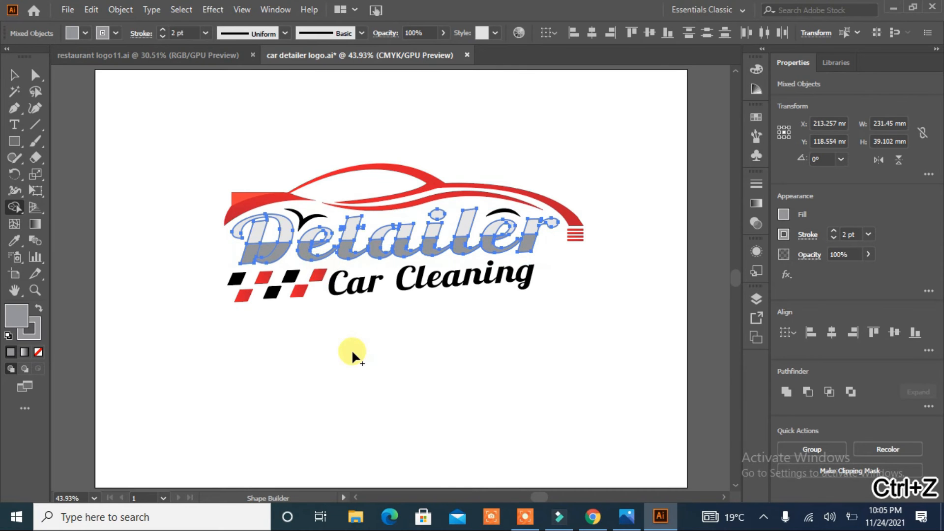
- Remove the leftover gray pieces from the inner openings of the "Detailer" letters with the Shape Builder
key("ctrl+1")
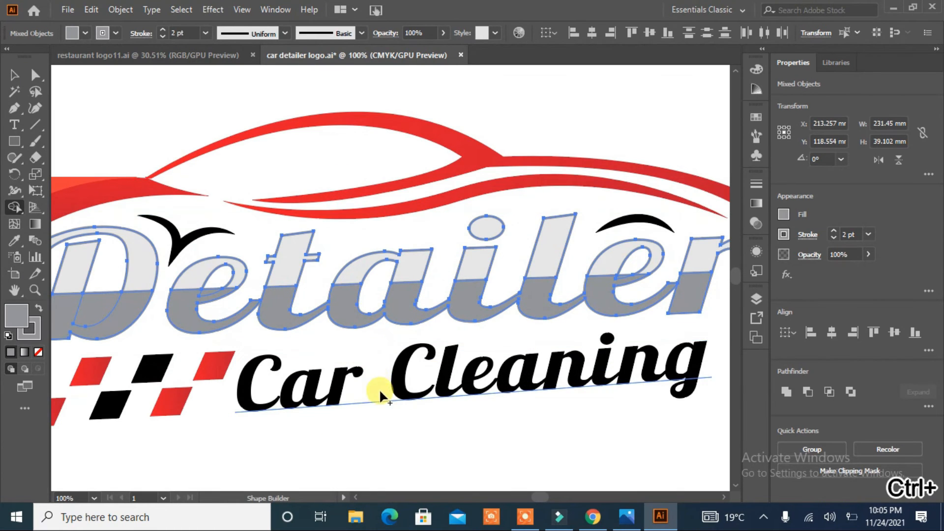
left_click_drag(267, 363, 331, 289)
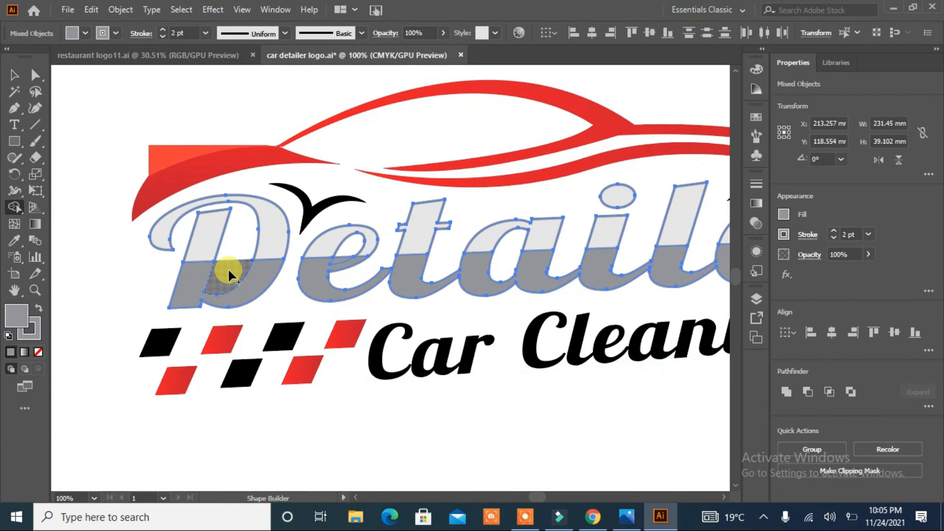
left_click(228, 270)
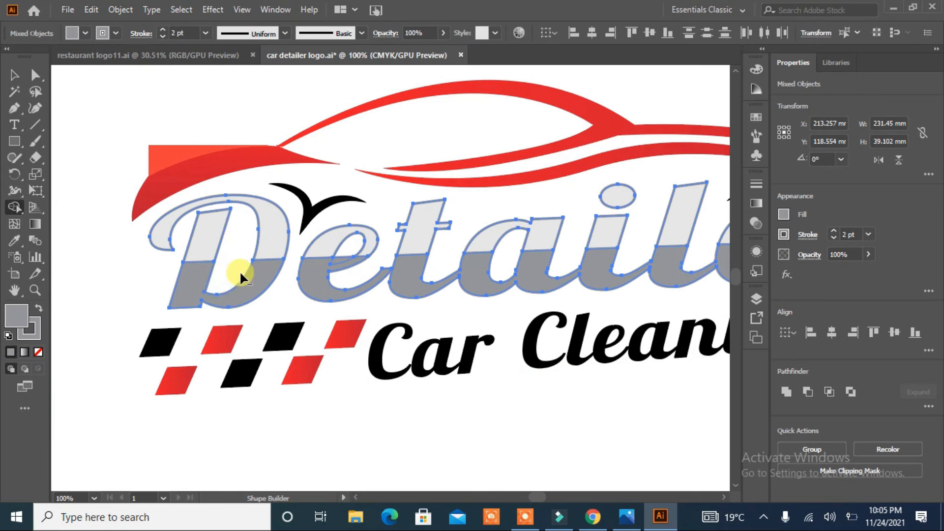
left_click(339, 260, "alt")
key("space")
left_click_drag(555, 291, 421, 281)
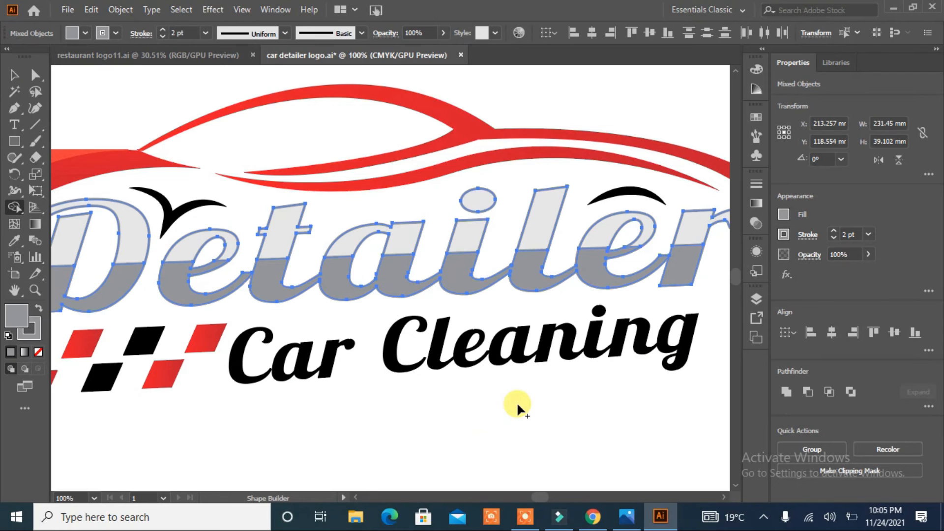
key("ctrl")
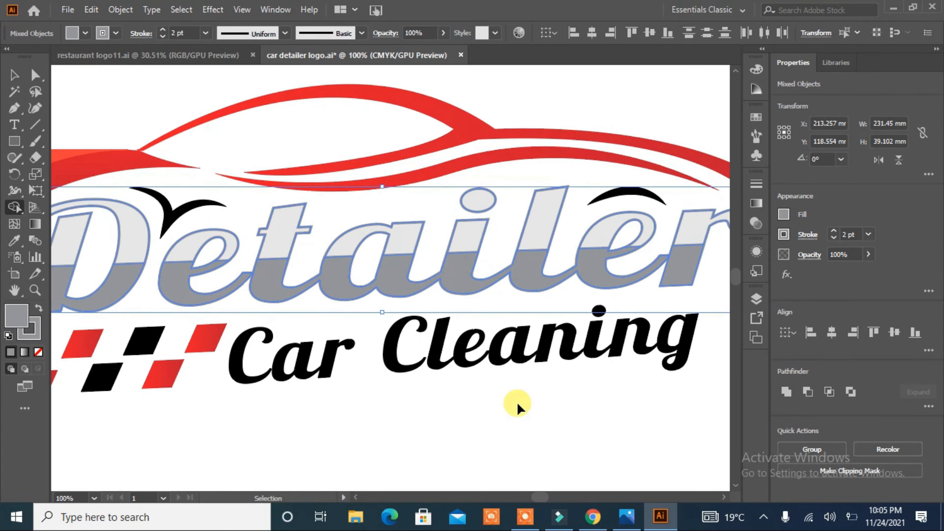
key("ctrl+0")
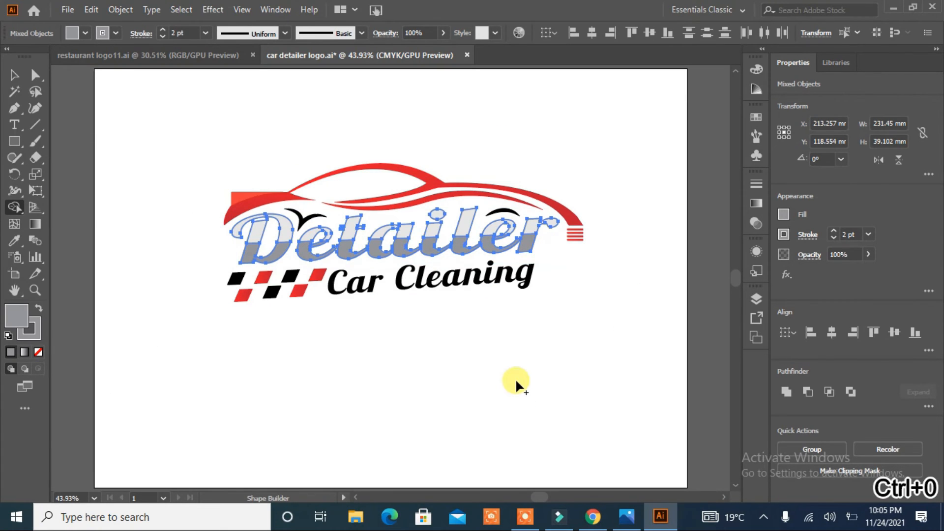
left_click(15, 74)
left_click(271, 432)
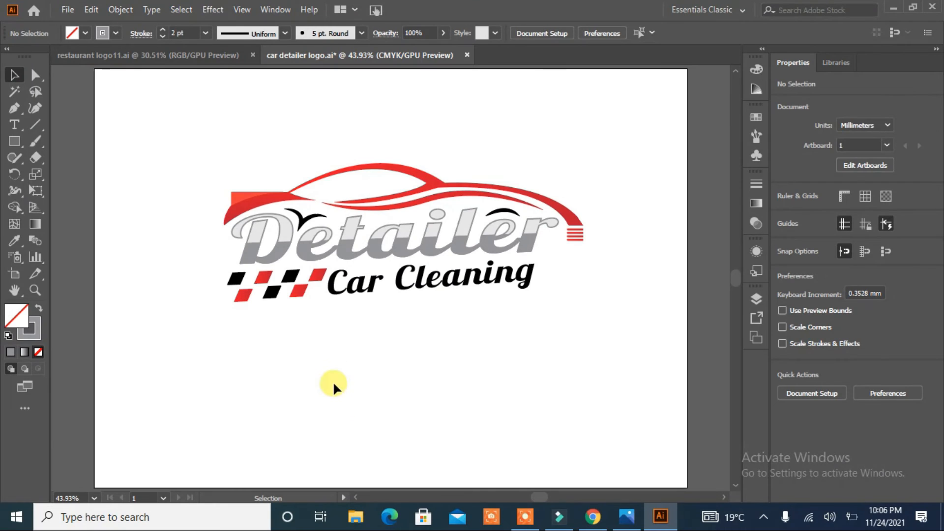
- Recolor the "Car Cleaning" text by sampling the solid orange-red of the rectangle at the car's rear
left_click(355, 290)
left_click(14, 240)
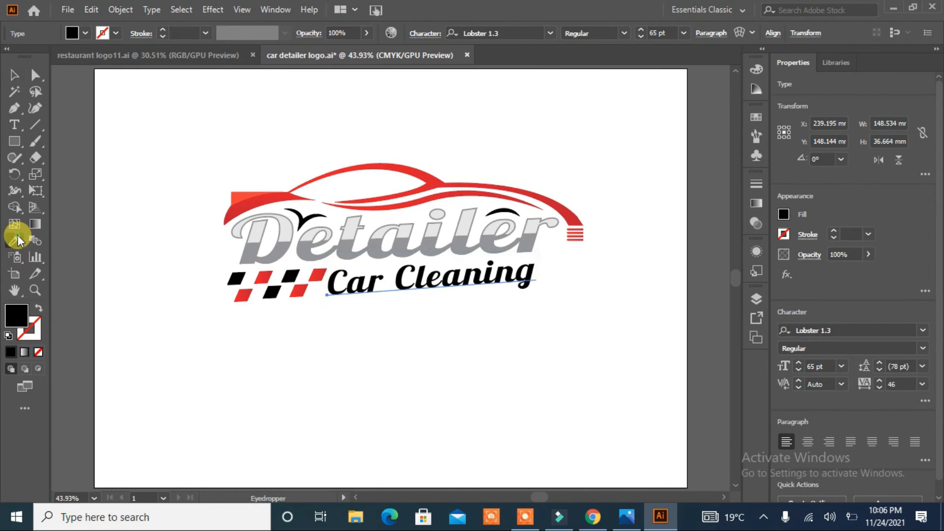
left_click(244, 202)
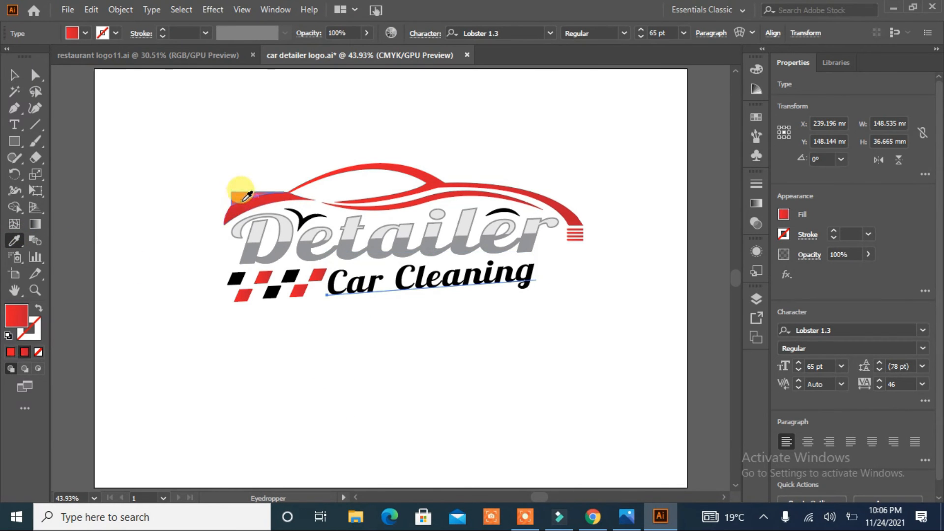
left_click(240, 196)
left_click(14, 74)
left_click(120, 264)
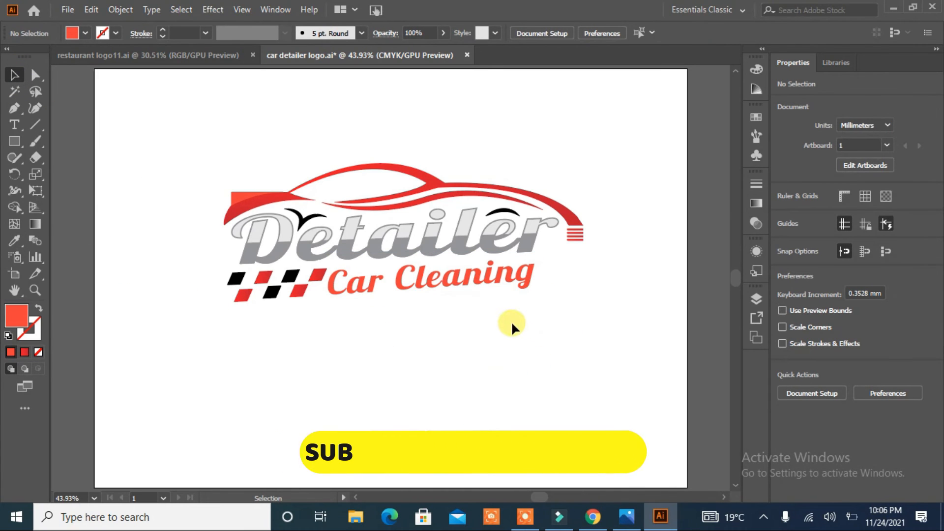
- Select all the red and black checker pieces and reduce the height of the pattern by raising its lower edge
left_click(266, 294)
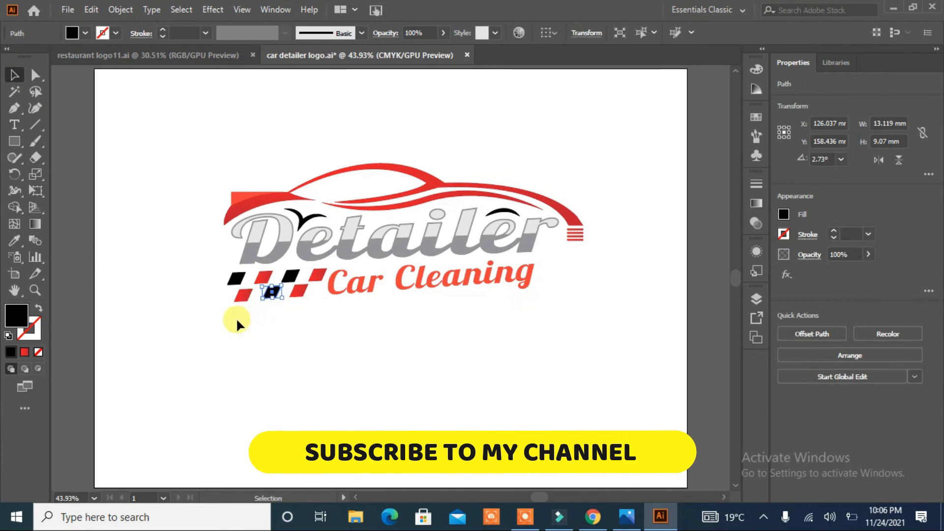
left_click_drag(318, 300, 320, 300)
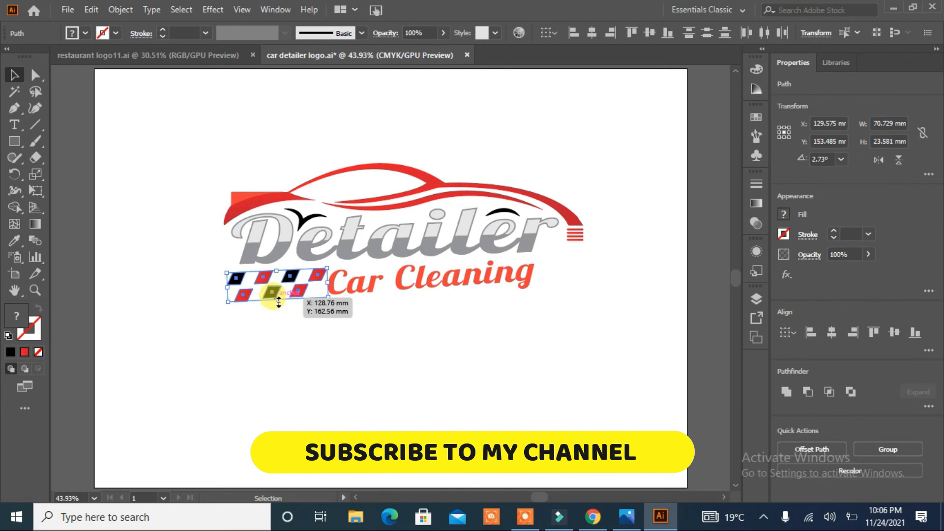
left_click(310, 337)
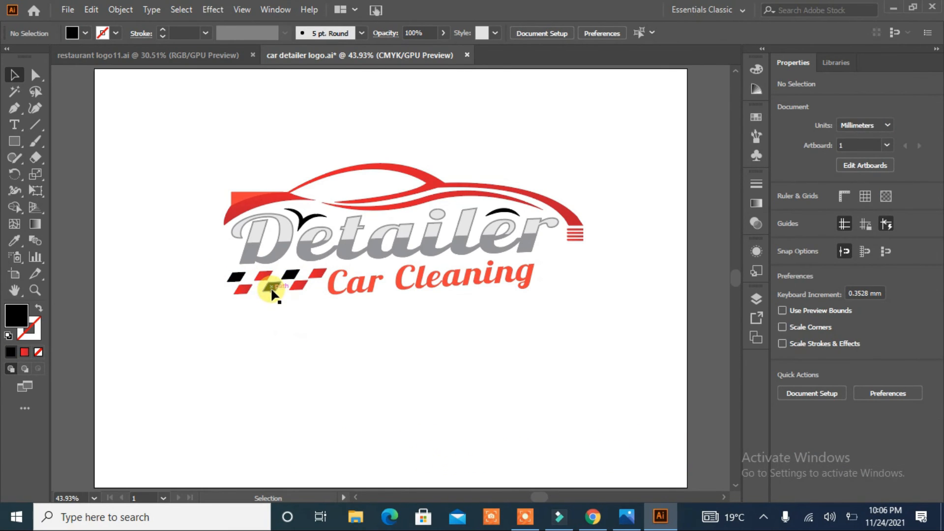
- Select all the red and black checker pieces before "Car Cleaning" and group them
left_click_drag(323, 299, 203, 273)
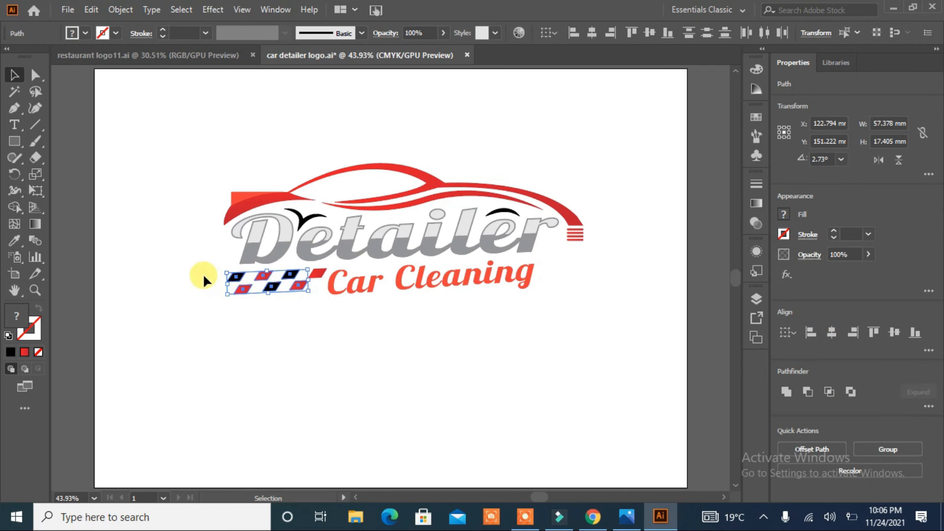
left_click_drag(288, 293, 321, 295)
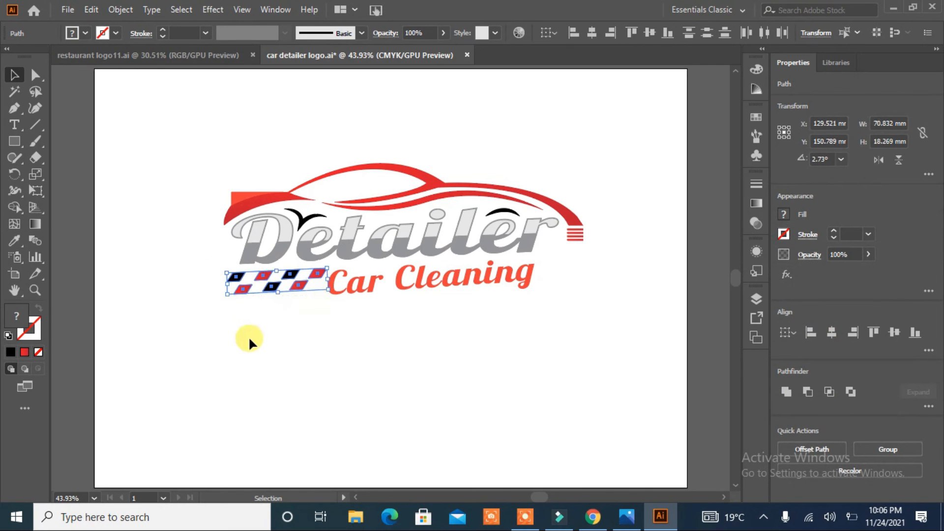
right_click(265, 294)
left_click(320, 92)
- Place a copy of the checker pattern after "Car Cleaning" and narrow it to end in line with the car's front
left_click_drag(271, 288, 583, 271)
key("alt")
left_click(528, 300)
left_click_drag(561, 268, 581, 276)
left_click(547, 344)
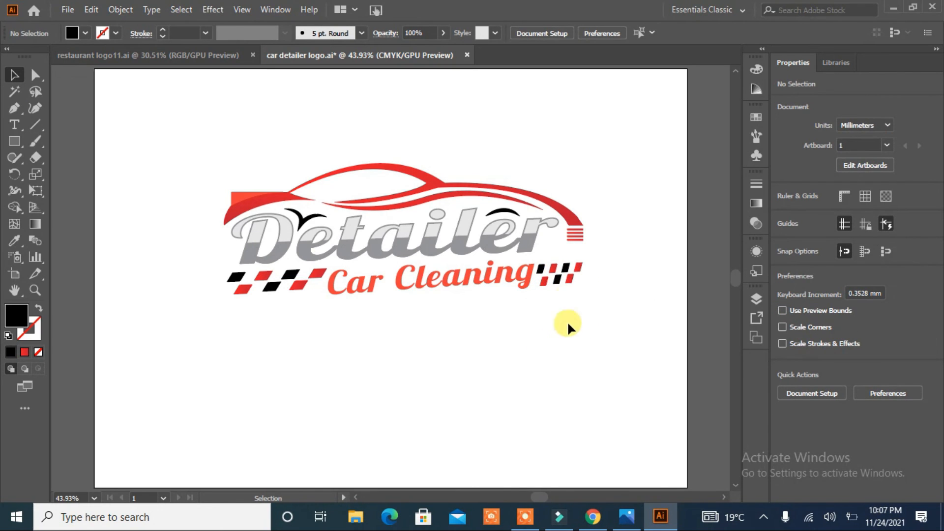
left_click_drag(607, 175, 213, 322)
left_click(311, 350)
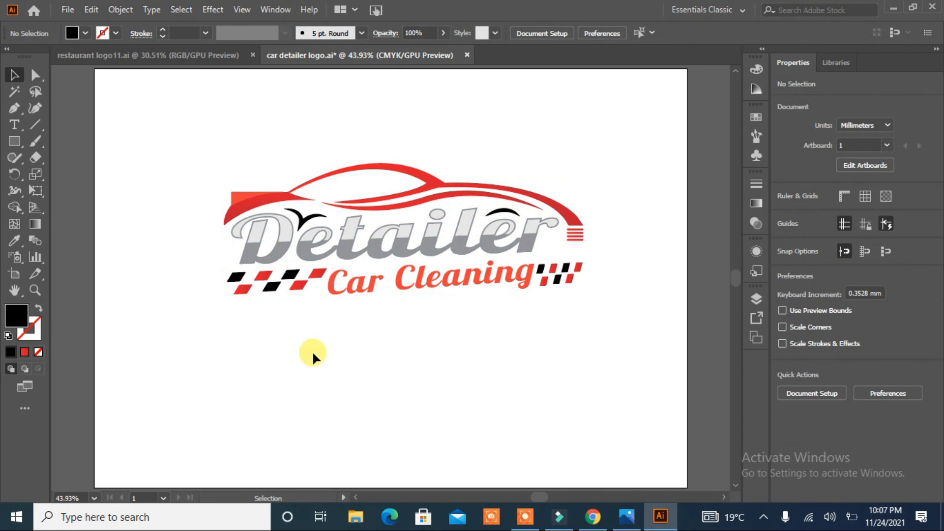
- Expand the appearance of the two black curved strokes above "Detailer" and recolor them by sampling the red gradient at the car's rear
left_click(306, 216)
left_click(511, 217, "shift")
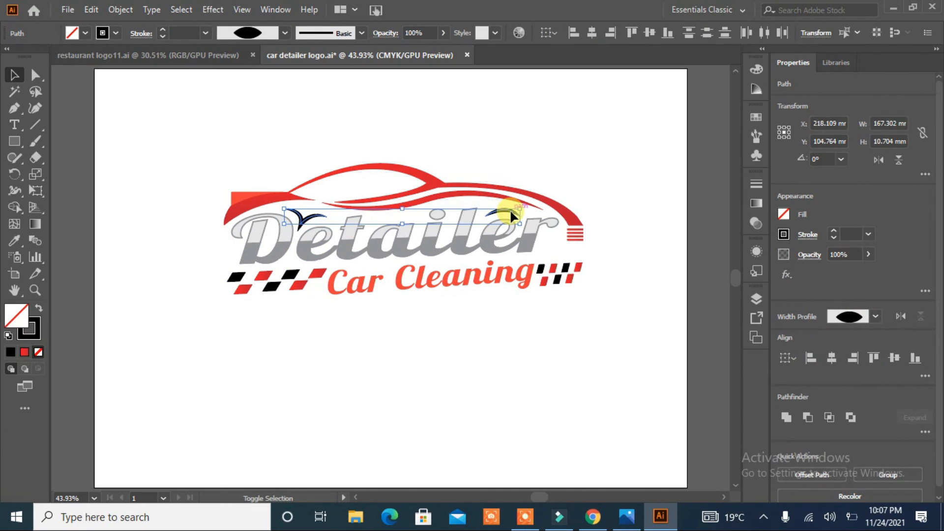
left_click(120, 10)
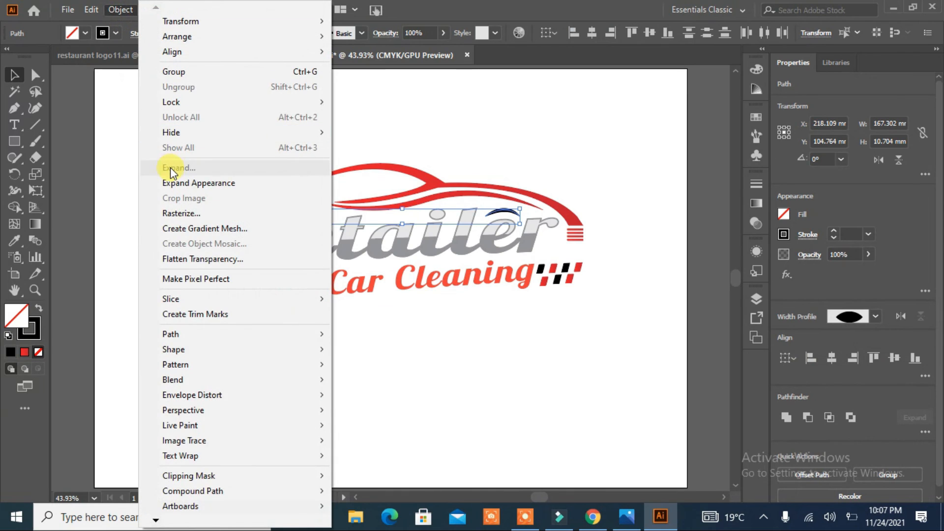
left_click(179, 179)
left_click(14, 240)
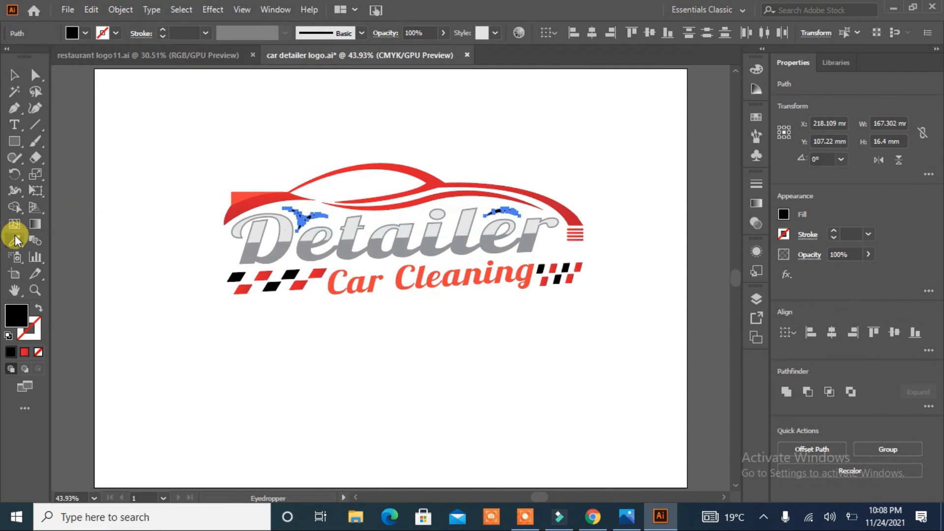
left_click(240, 209)
left_click(15, 75)
left_click(143, 267)
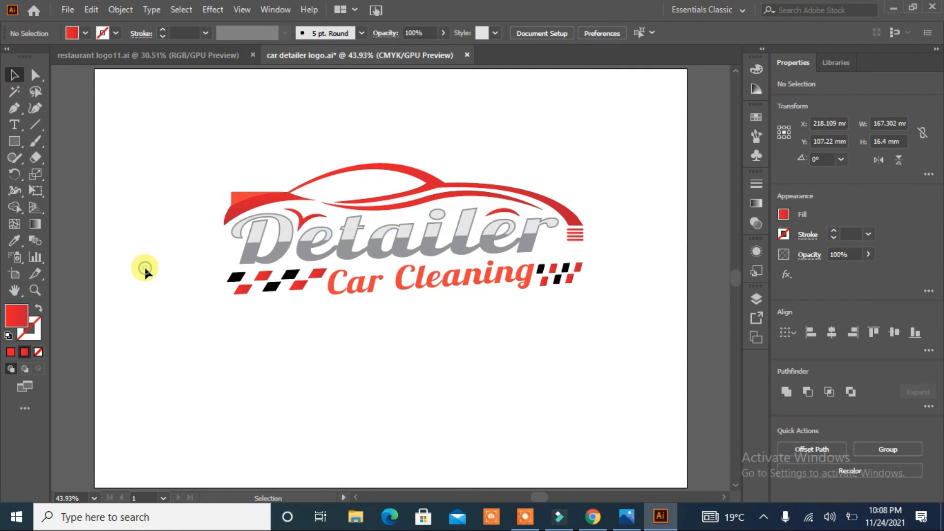
- Expand the appearance of the lower curved red stroke along the car's side
left_click(444, 193)
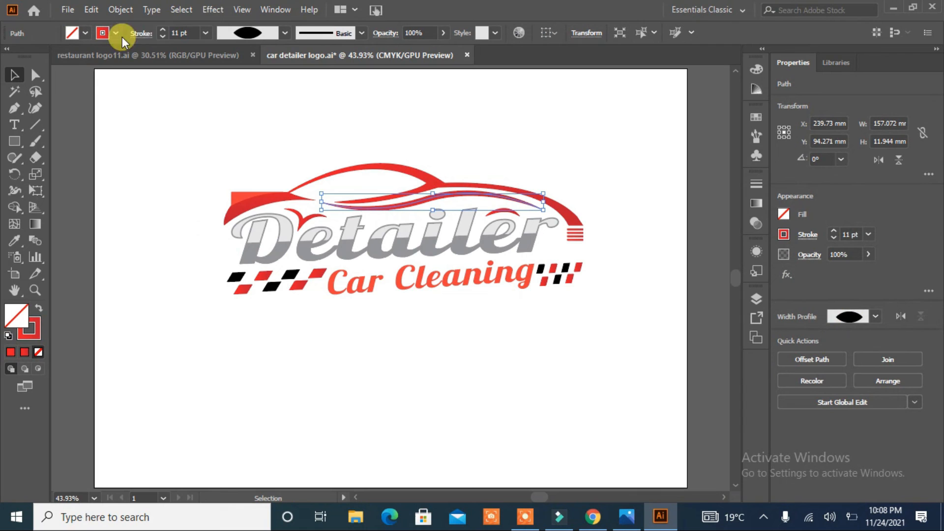
left_click(131, 10)
left_click(176, 181)
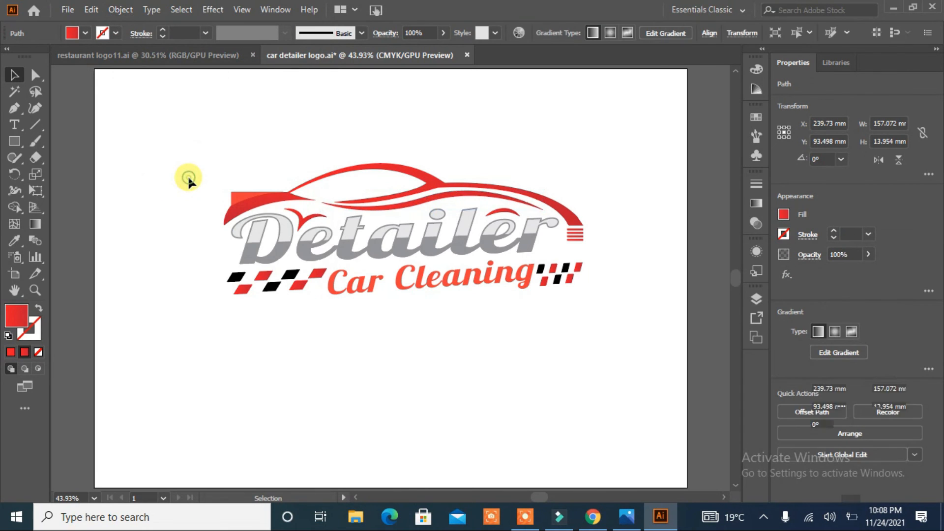
left_click(188, 178)
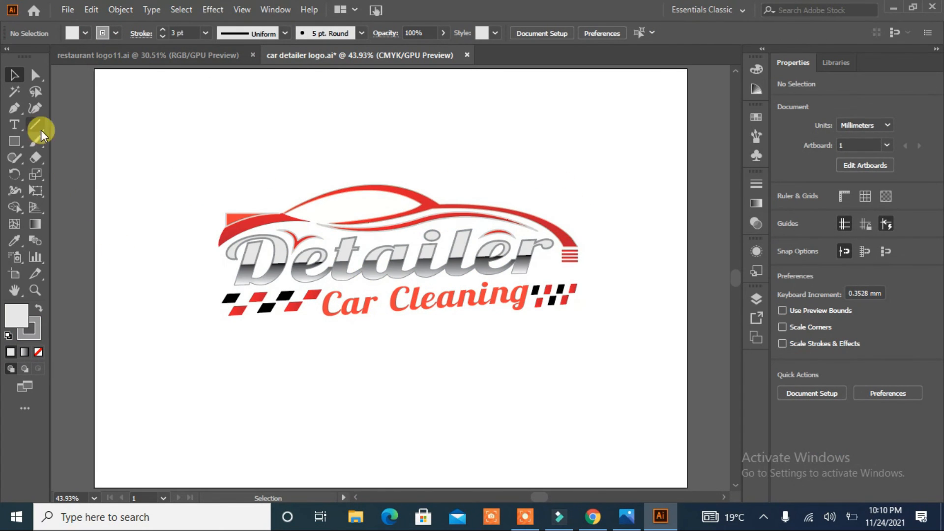
- Draw a closed, pointed-oval window about 85 mm wide and 17 mm high under the car's roof with the Pen tool
left_click(14, 110)
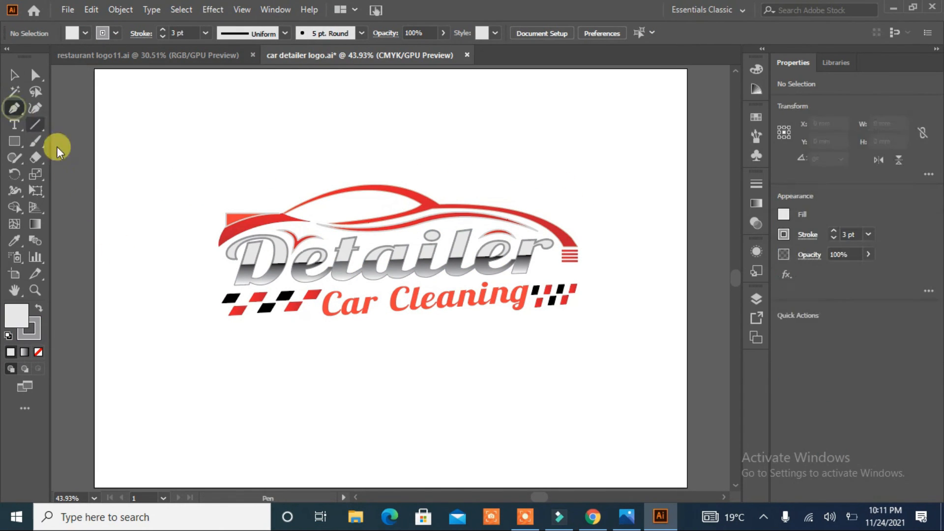
left_click(294, 212)
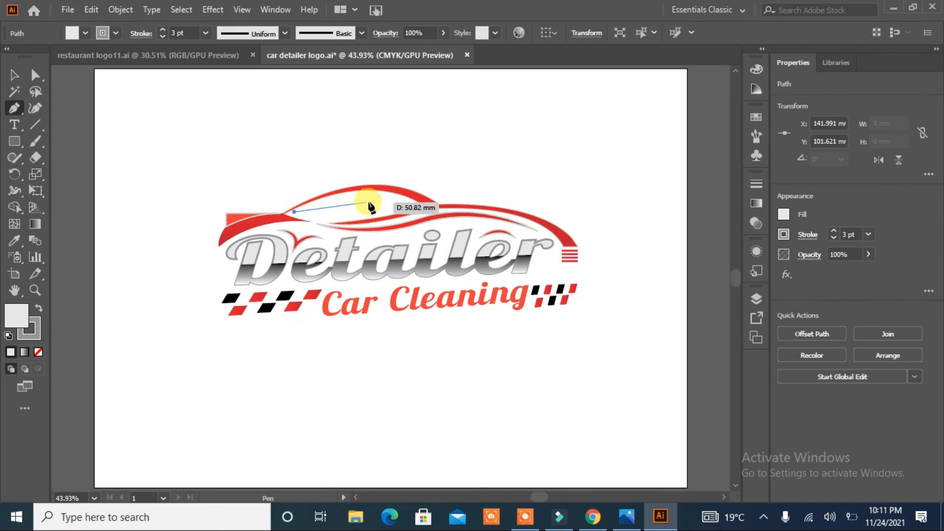
left_click_drag(414, 205, 464, 226)
left_click(415, 205)
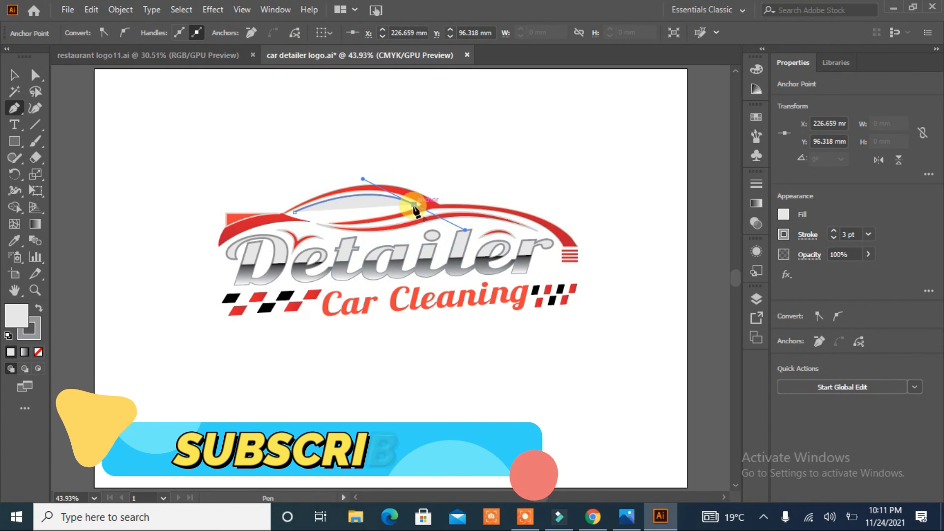
left_click_drag(294, 214, 246, 193)
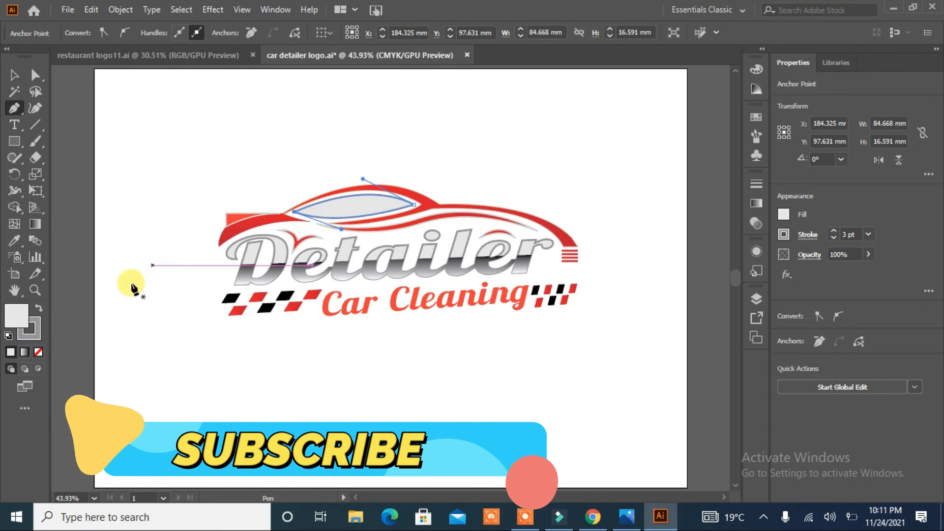
- Fill the car window with the gray-to-black gradient sampled from the lower half of the "D" in "Detailer"
left_click(14, 240)
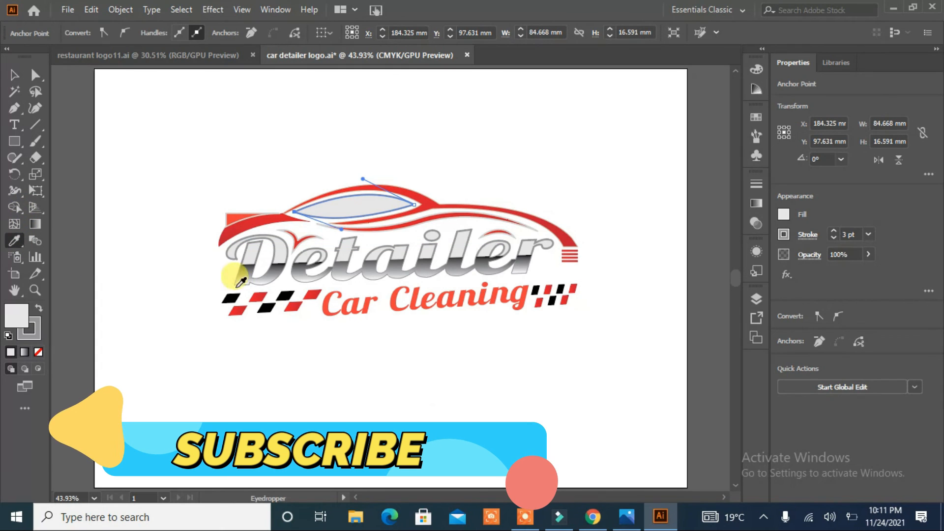
left_click(234, 268)
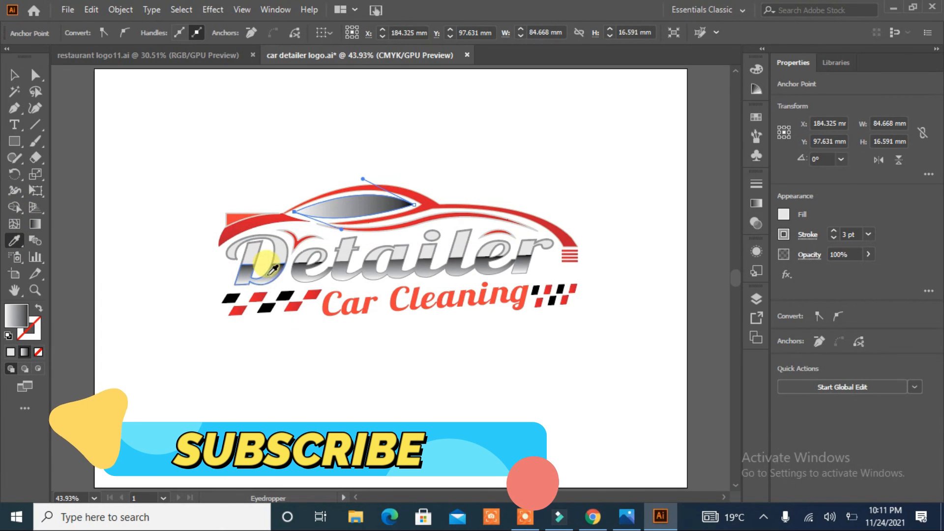
left_click(171, 178)
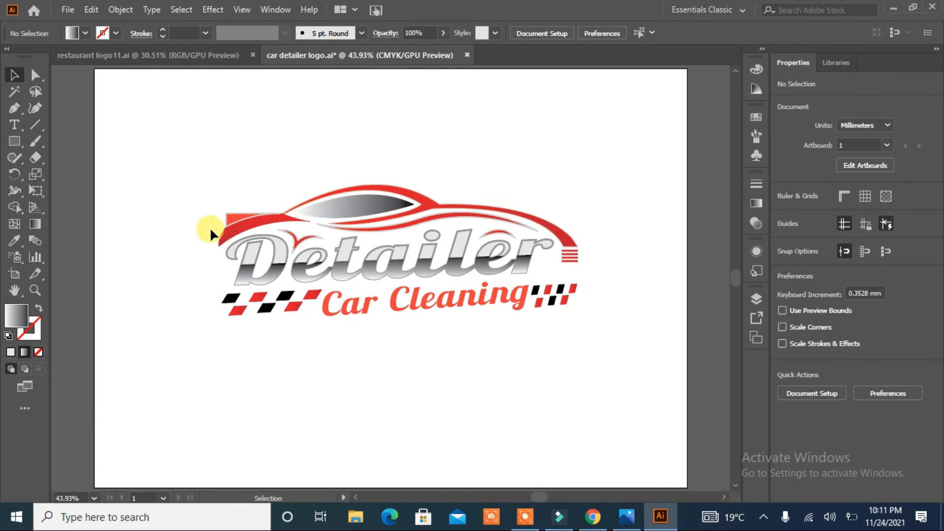
left_click_drag(609, 174, 168, 348)
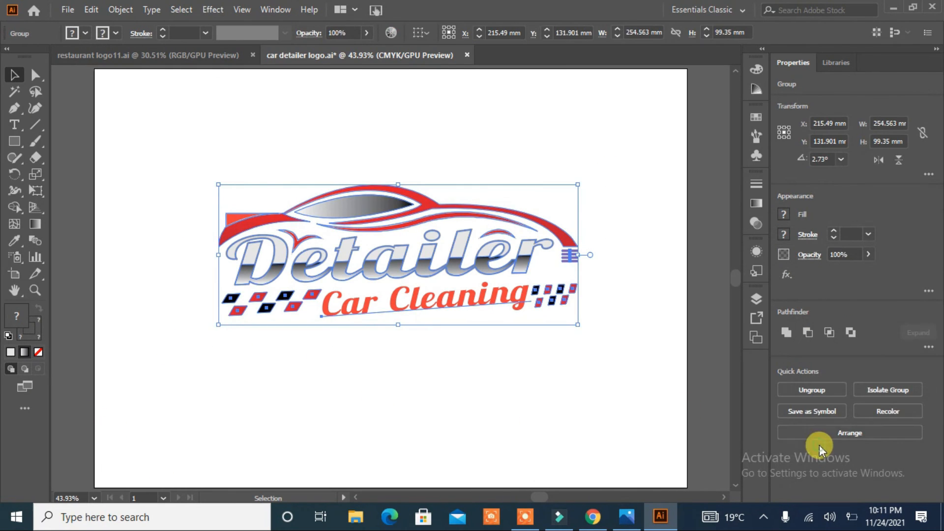
left_click(417, 386)
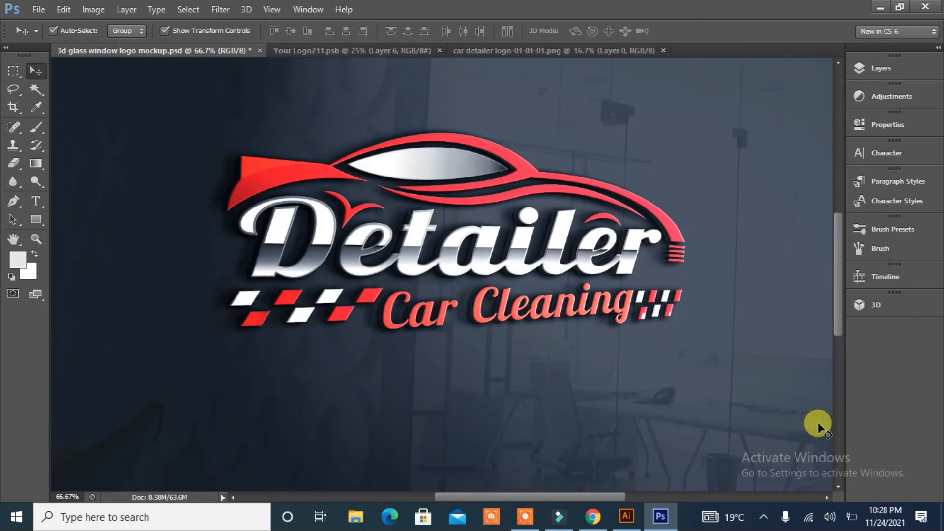